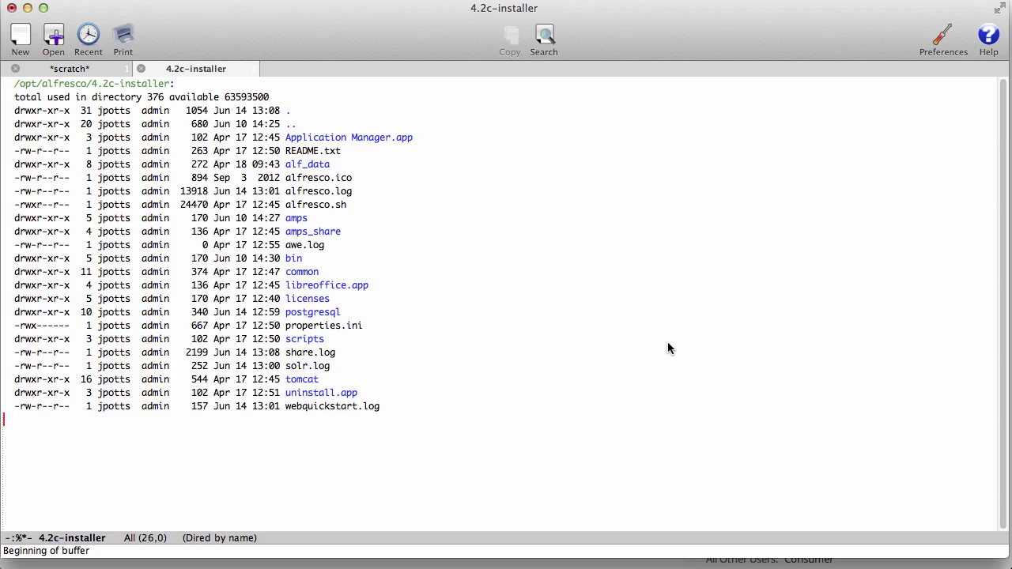
Navigate the dired listing from tomcat to shared, then into the classes folder.
key(ctrl+r)
text(tomcat)
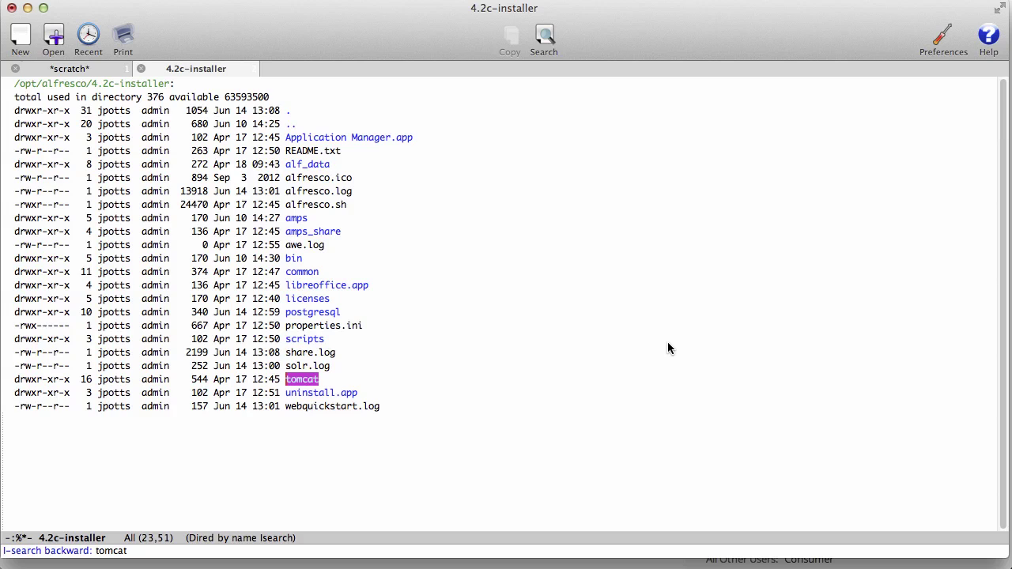
key(Return)
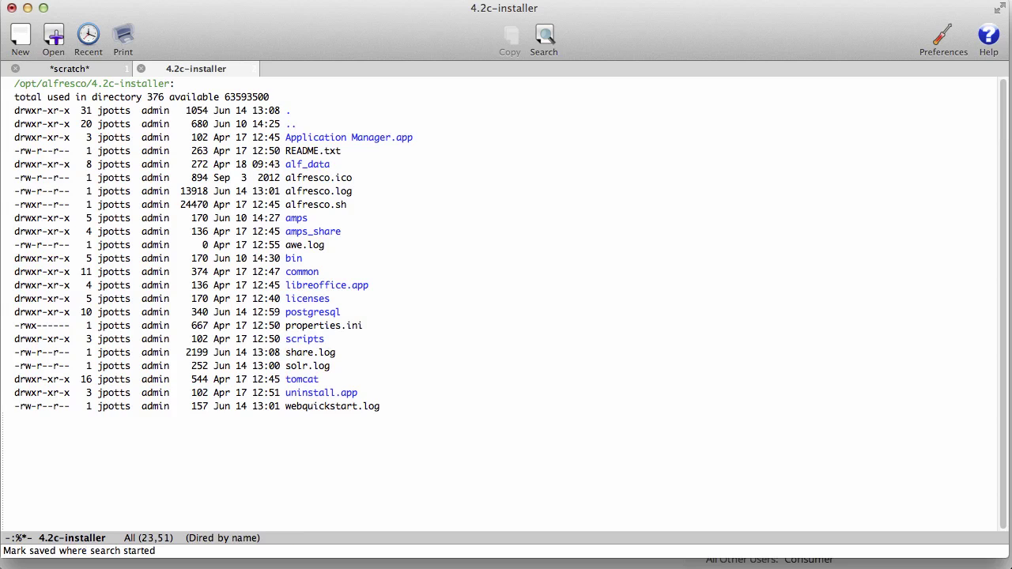
key(Return)
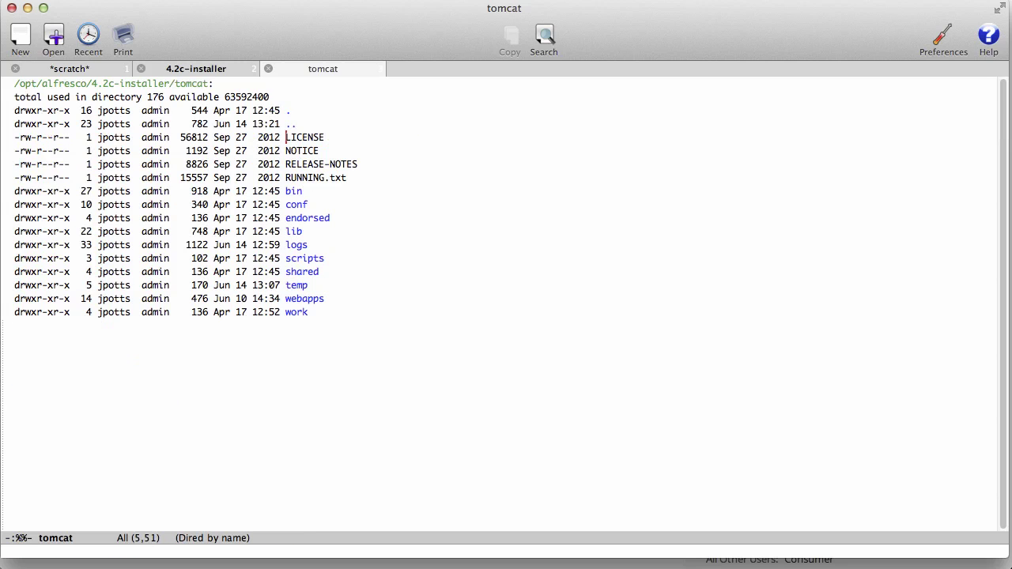
key(ctrl+s)
text(shared)
key(Return)
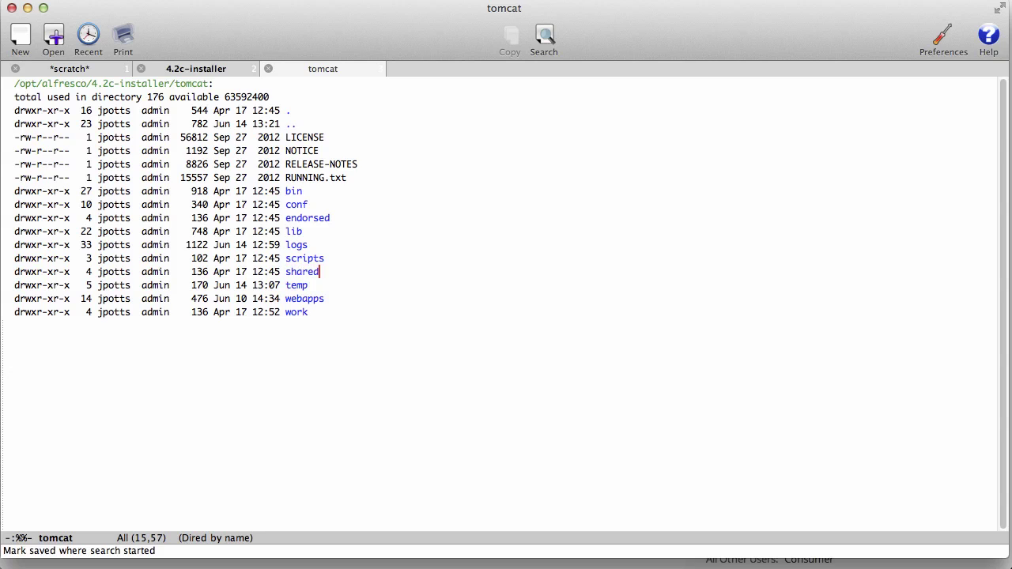
key(Return)
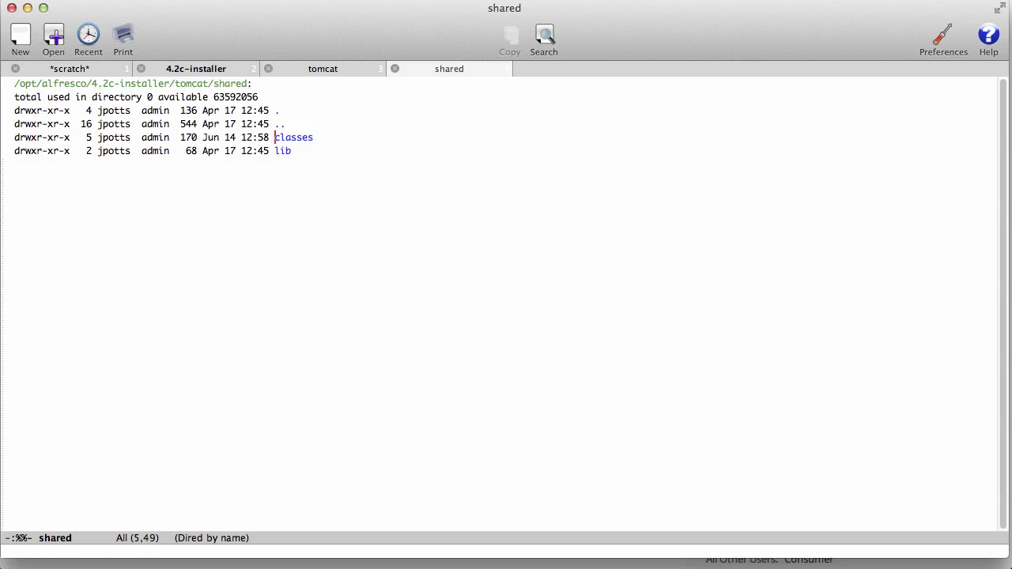
key(Return)
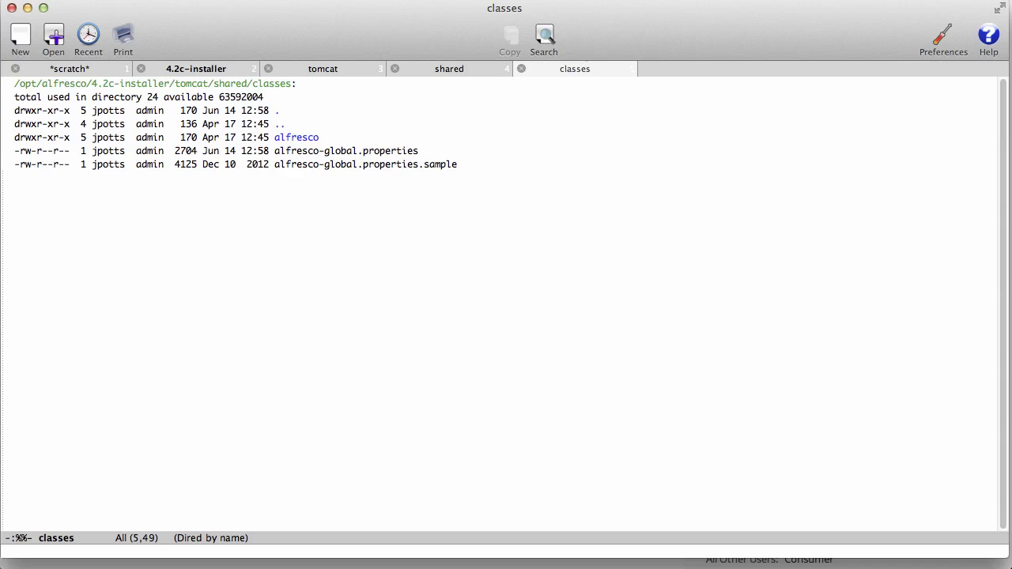
Open alfresco-global.properties, then view the alfresco-global.properties.sample file alongside it.
key(Down)
key(Return)
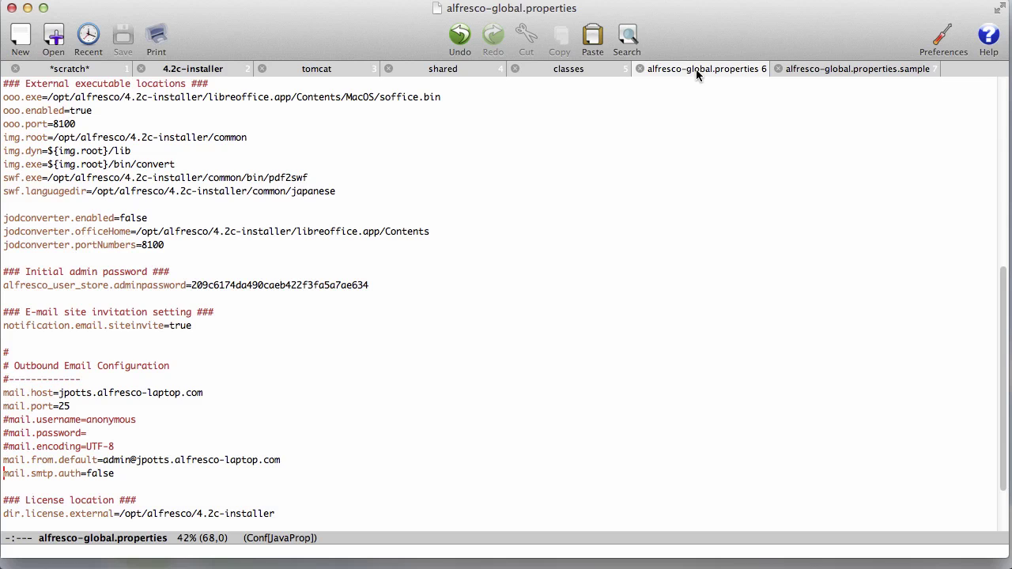
scroll(698, 77, down, 4)
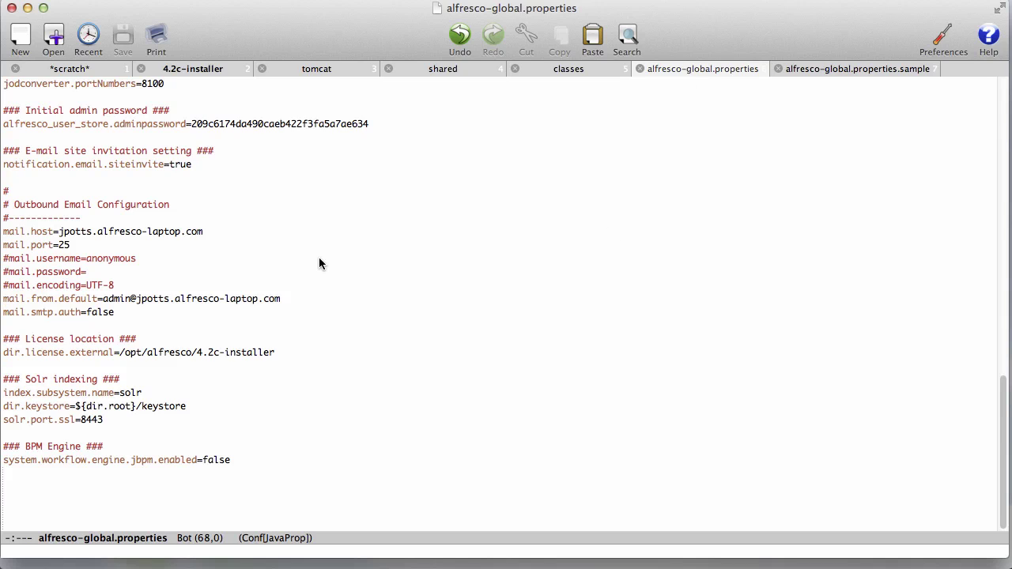
click(835, 69)
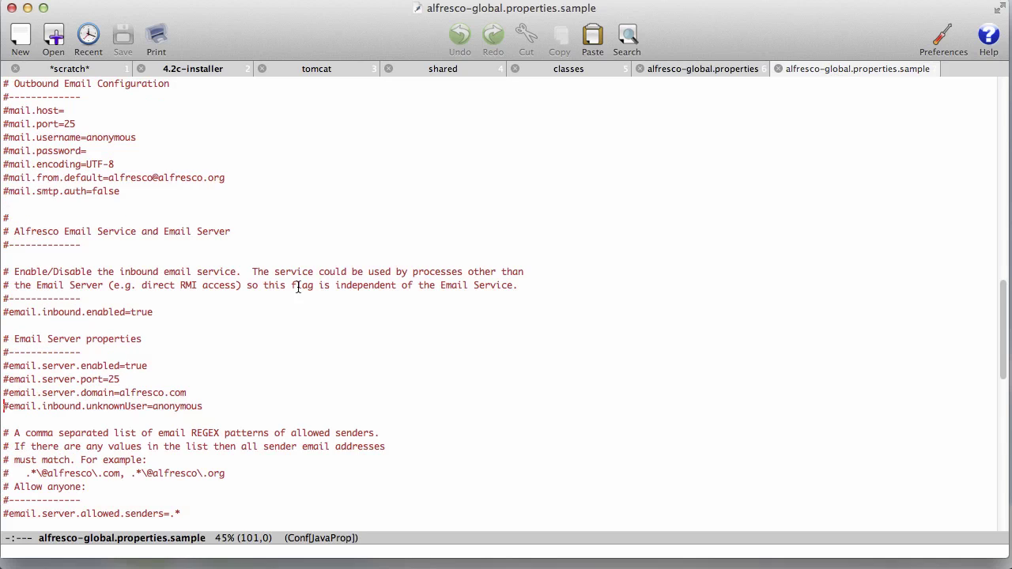
Select the sample's Email Service block through allowed.senders=.* and copy it.
key(Up)
key(Up)
key(Up)
key(Up)
key(Up)
key(Up)
key(Up)
key(Up)
key(Up)
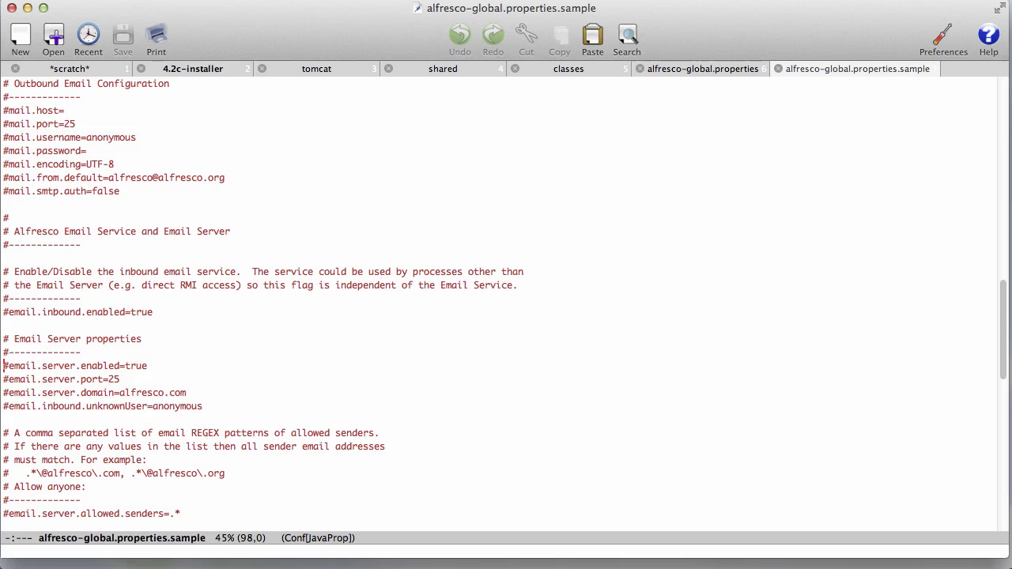
key(Up)
key(Up)
key(Up)
key(Up)
key(Up)
shift+click(202, 521)
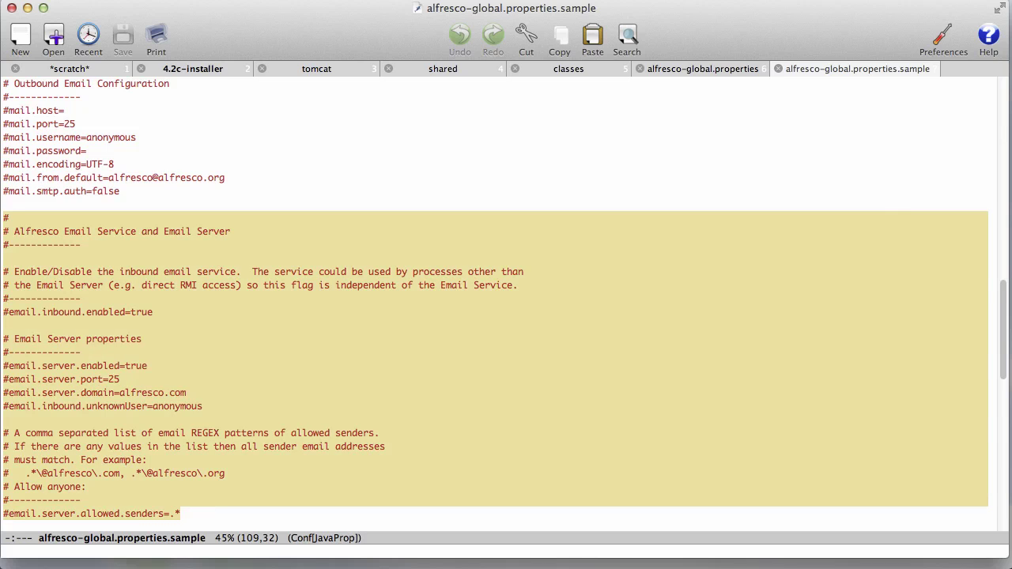
scroll(506, 308, down, 3)
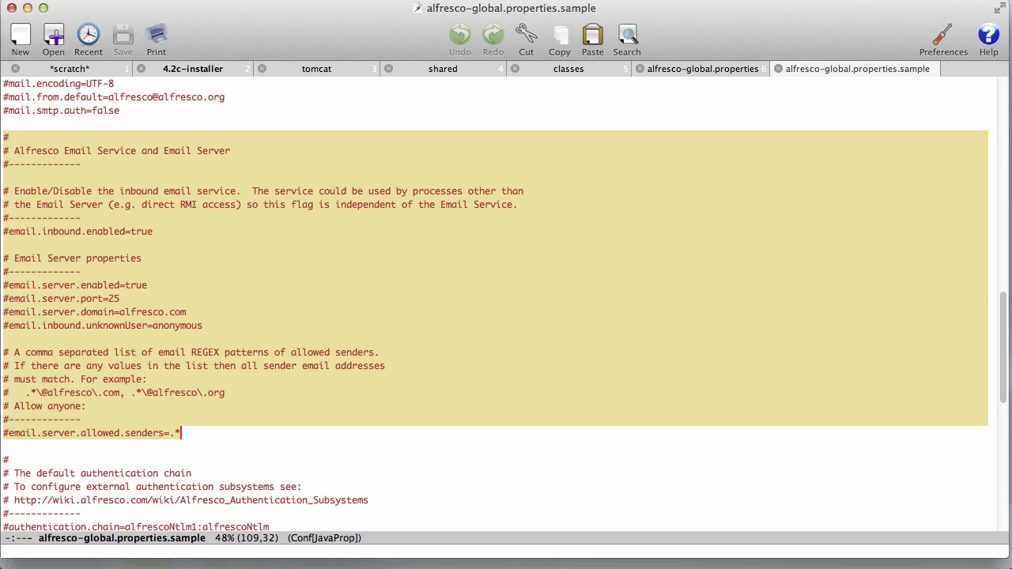
Paste the copied email block into alfresco-global.properties above License location.
click(686, 70)
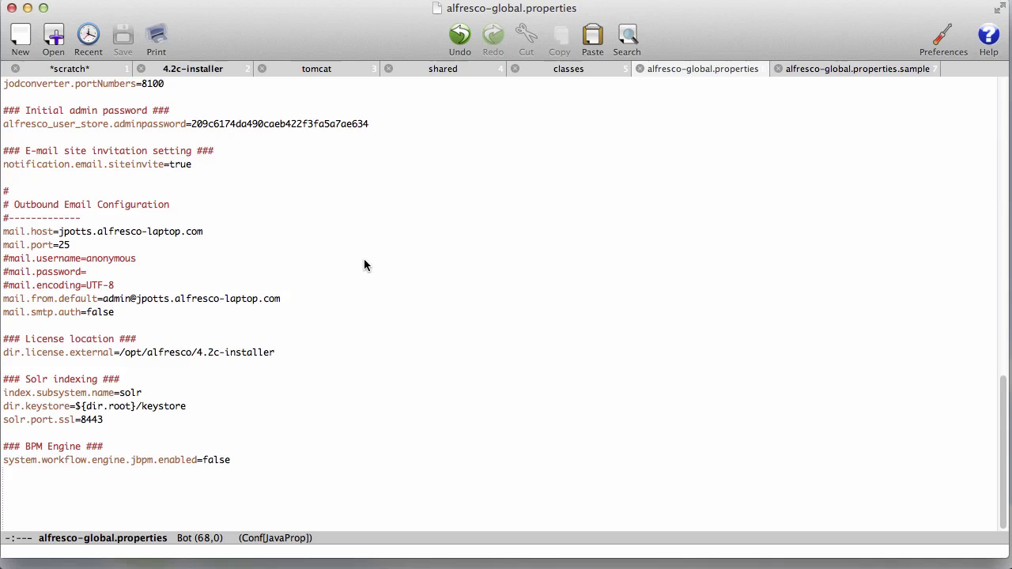
key(Down)
key(super+v)
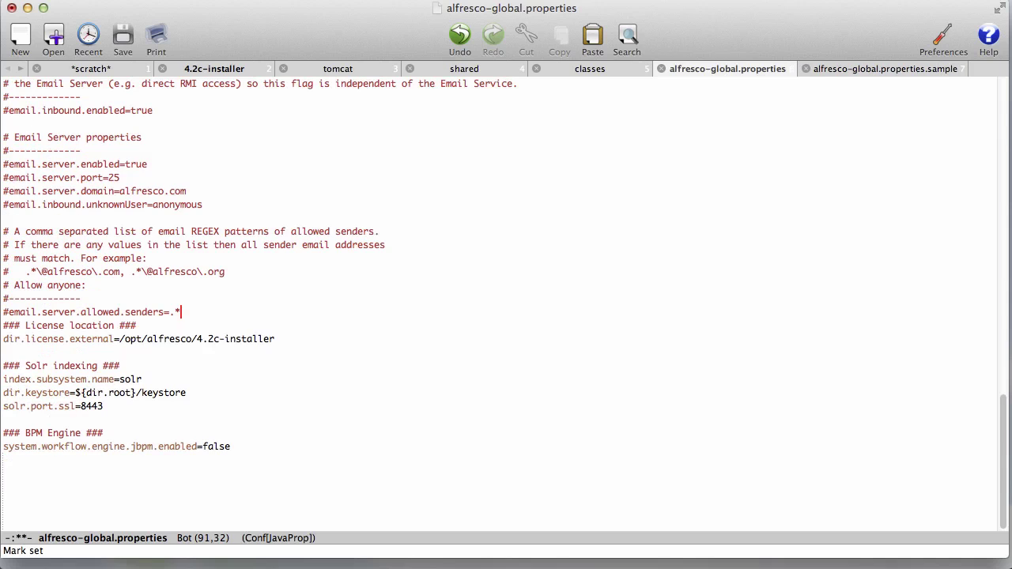
key(Return)
key(Up)
key(Up)
key(Up)
key(Up)
key(Up)
key(Up)
key(Up)
key(Up)
key(Up)
key(Up)
key(Up)
key(Up)
key(Up)
key(Up)
key(Up)
key(Up)
key(Up)
key(Up)
key(Up)
key(Up)
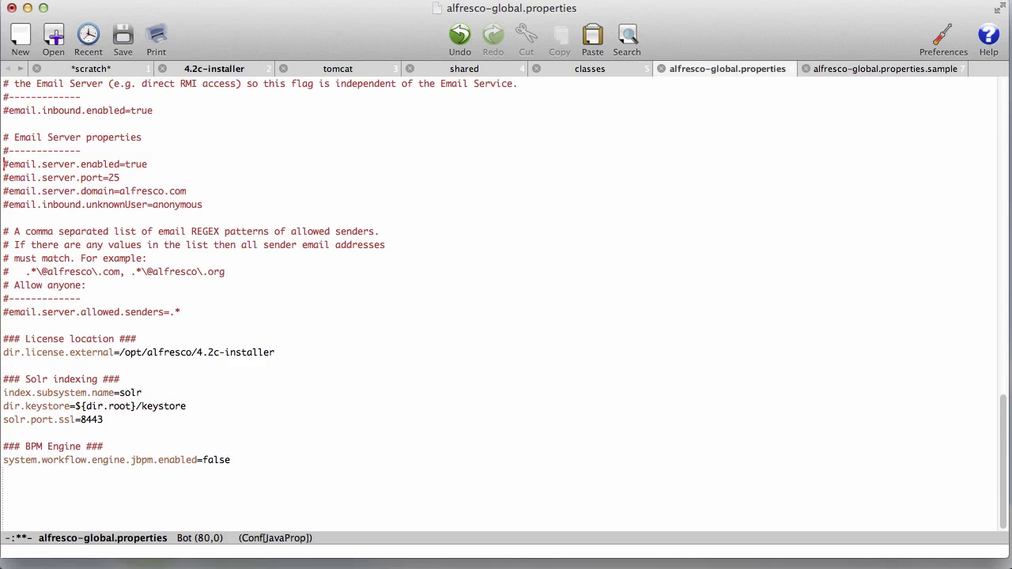
key(Up)
key(Down)
key(Down)
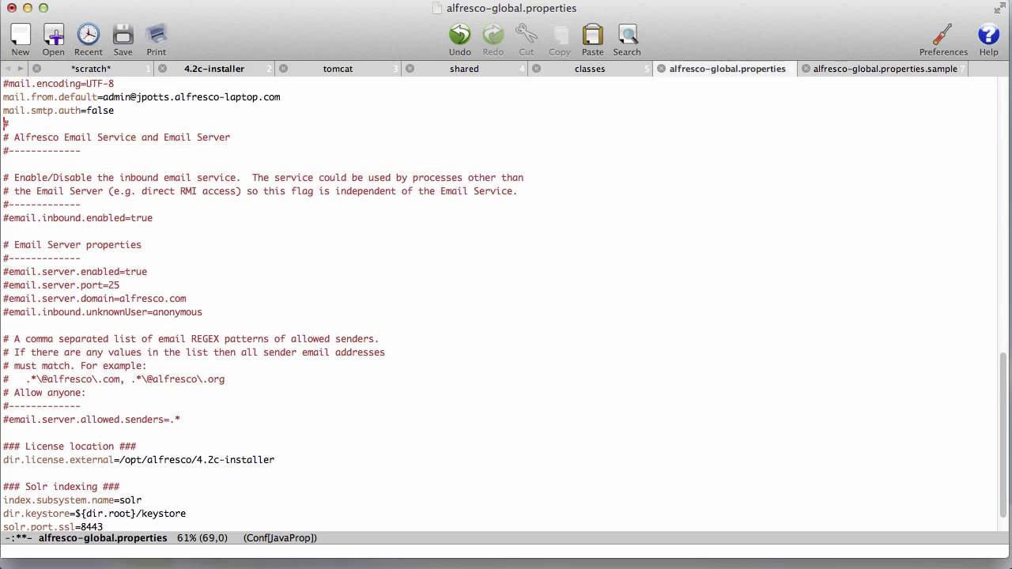
key(Return)
key(Down)
Uncomment email.inbound.enabled, email.server.enabled and email.server.port, changing the port to 1025.
key(Down)
key(Down)
key(Down)
key(Down)
key(Down)
key(Down)
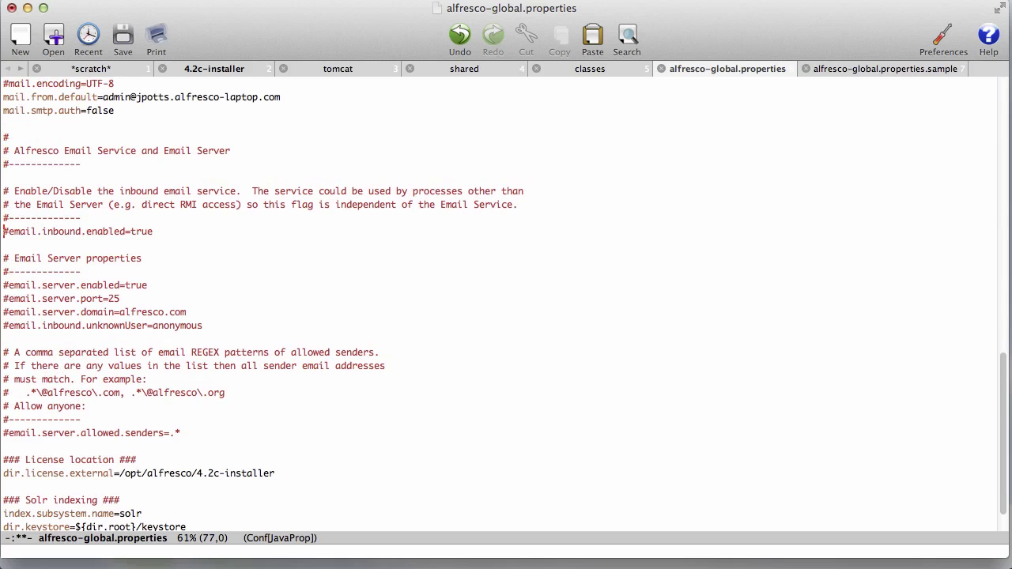
key(ctrl+d)
key(Down)
key(Down)
key(Down)
key(Down)
key(ctrl+d)
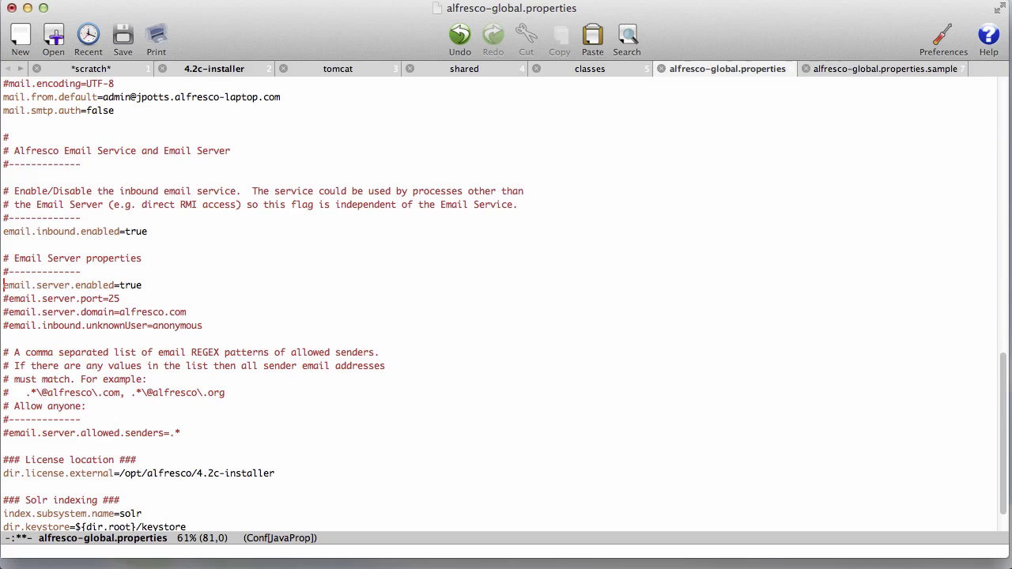
key(ctrl+d)
key(ctrl+e)
key(Left)
key(Left)
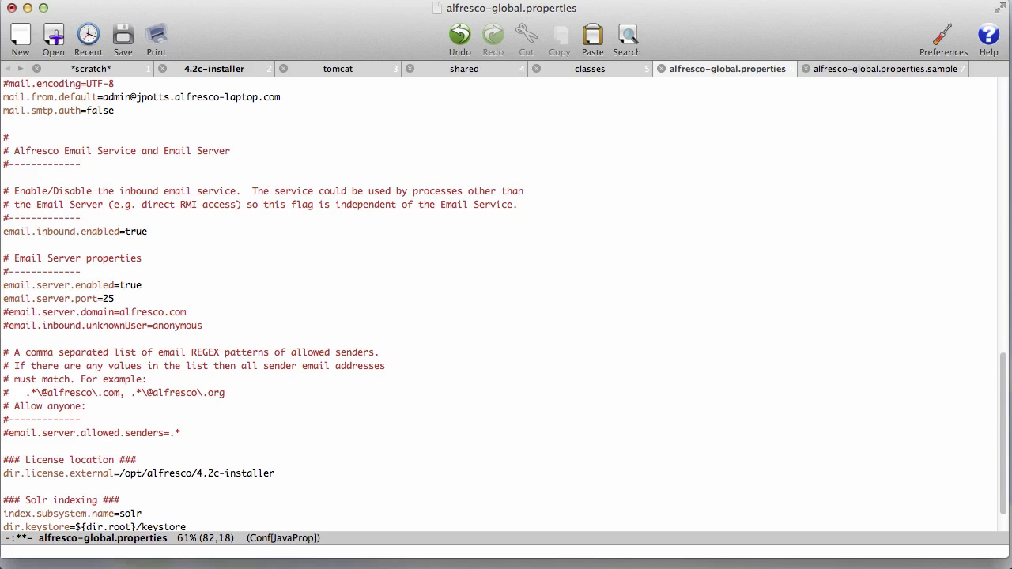
text(10)
Uncomment email.server.domain, set it to the laptop's host domain, and save the file.
key(ctrl+a)
key(Down)
key(ctrl+d)
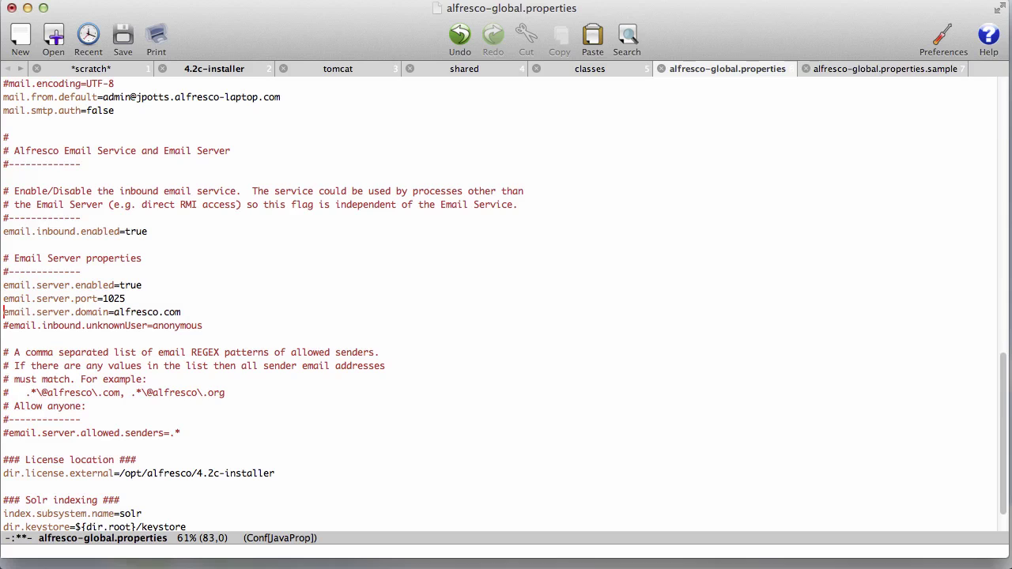
key(ctrl+e)
key(ctrl+b)
key(ctrl+b)
key(ctrl+b)
key(ctrl+b)
key(ctrl+b)
key(ctrl+b)
key(ctrl+b)
key(ctrl+b)
key(ctrl+b)
key(ctrl+b)
key(ctrl+b)
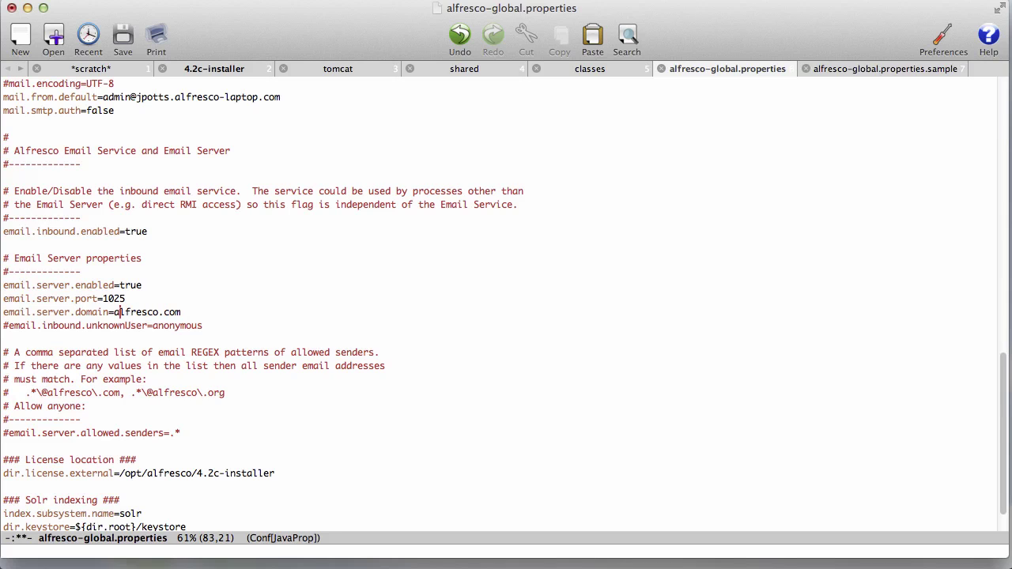
key(ctrl+k)
text(jpotts.alfresco-laptop.com)
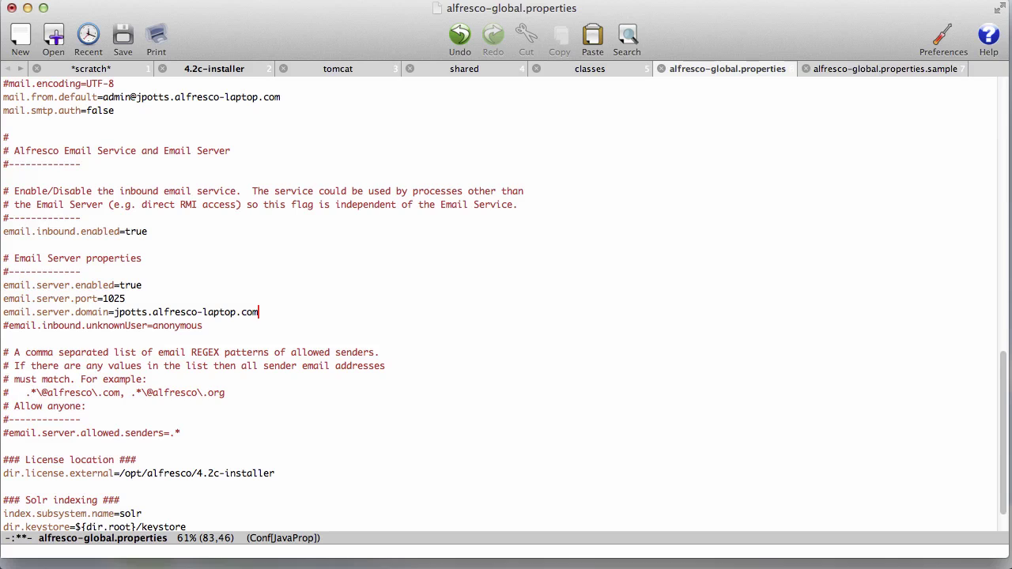
key(ctrl+x)
key(ctrl+s)
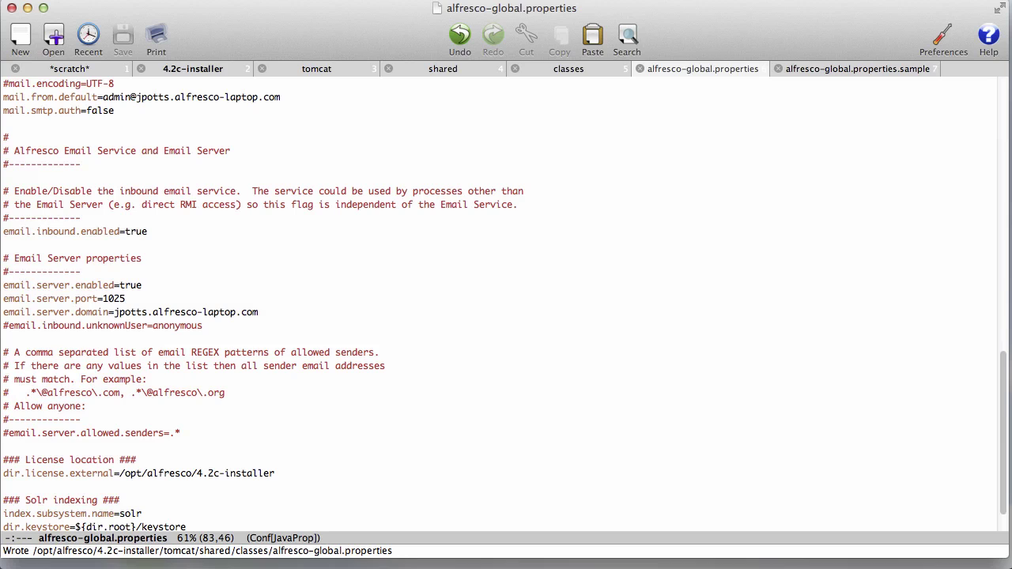
In Terminal, recall and run ./alfresco.sh start from the command history.
key(super+Tab)
key(super+Tab)
key(super+Tab)
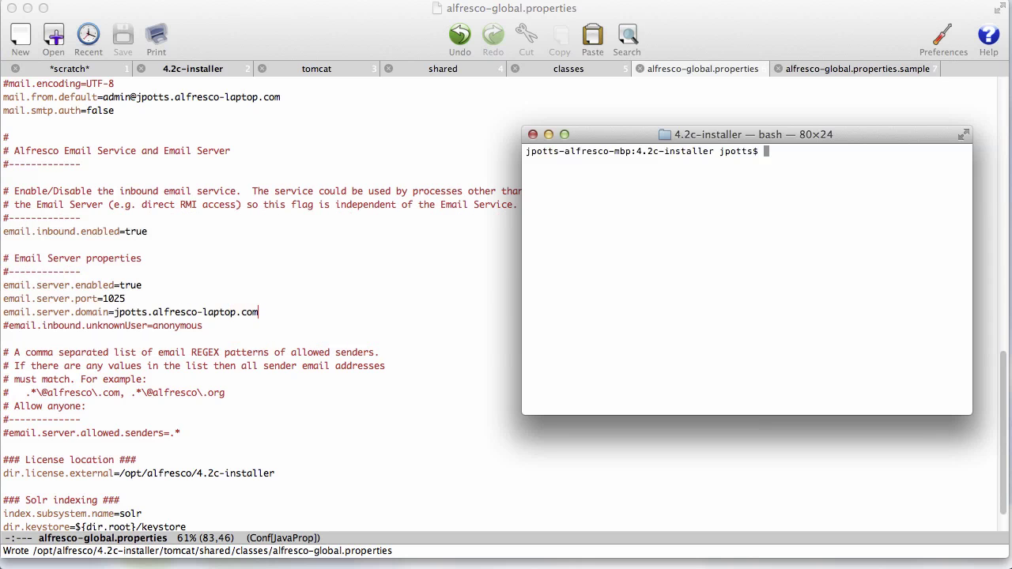
text(pwd)
key(Return)
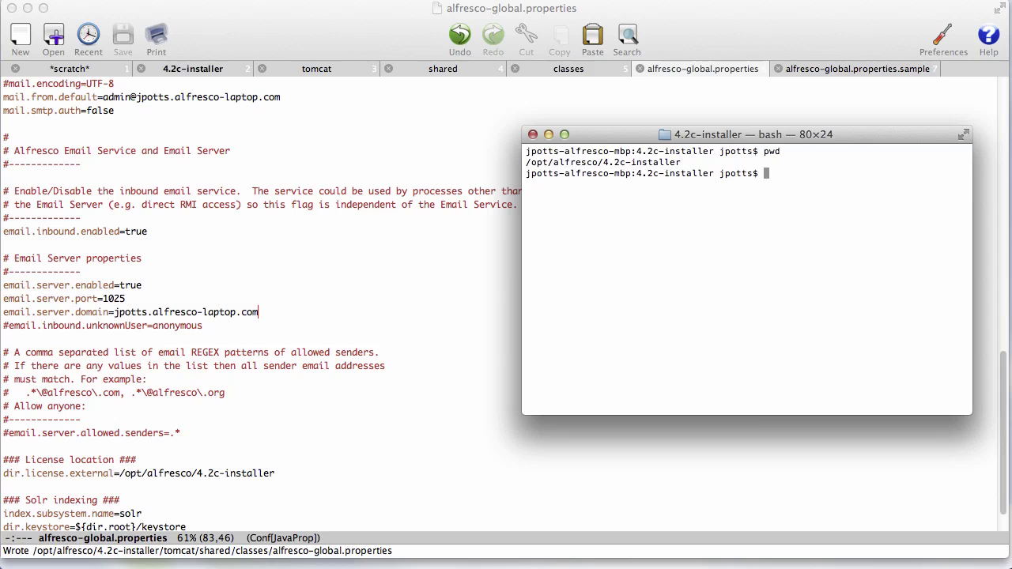
key(ctrl+r)
text(start)
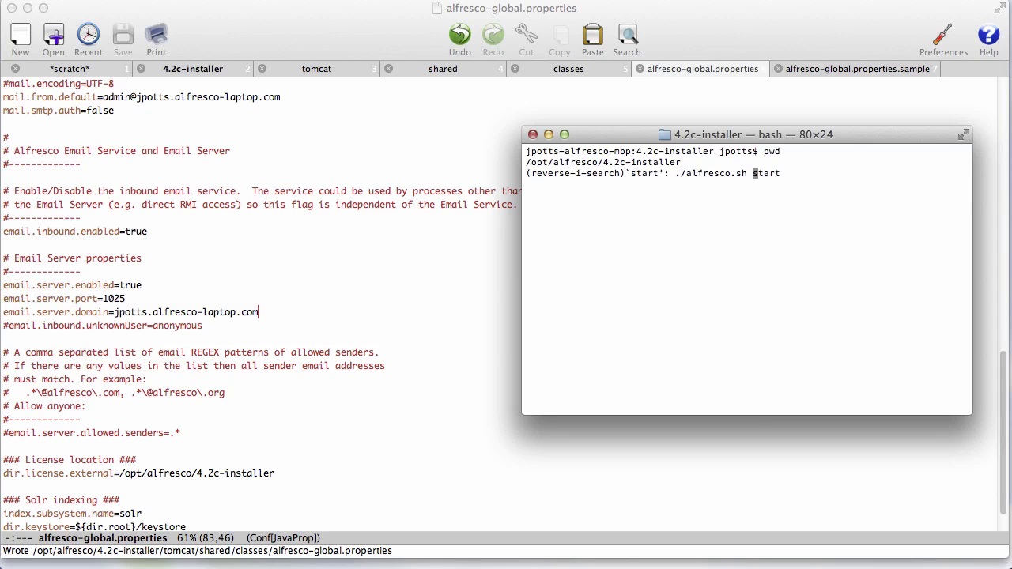
key(Return)
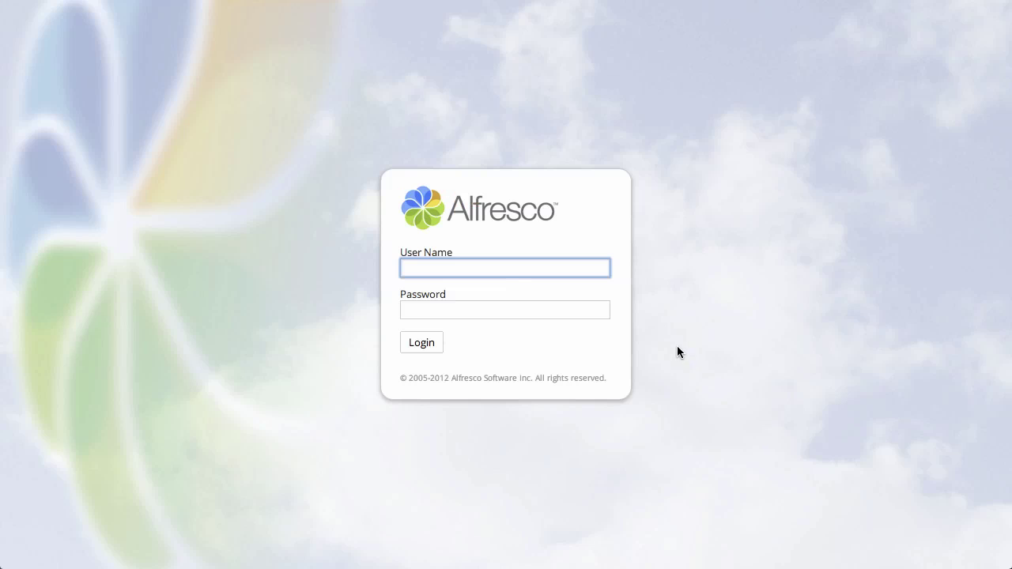
Sign in to Alfresco Share with the administrator credentials.
text(admin)
key(Tab)
text(admin)
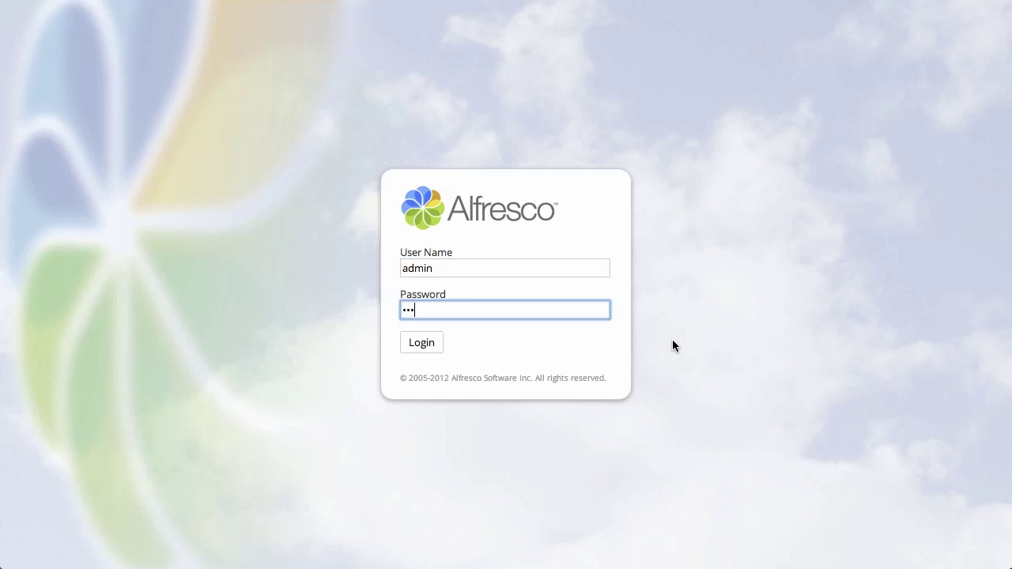
key(Return)
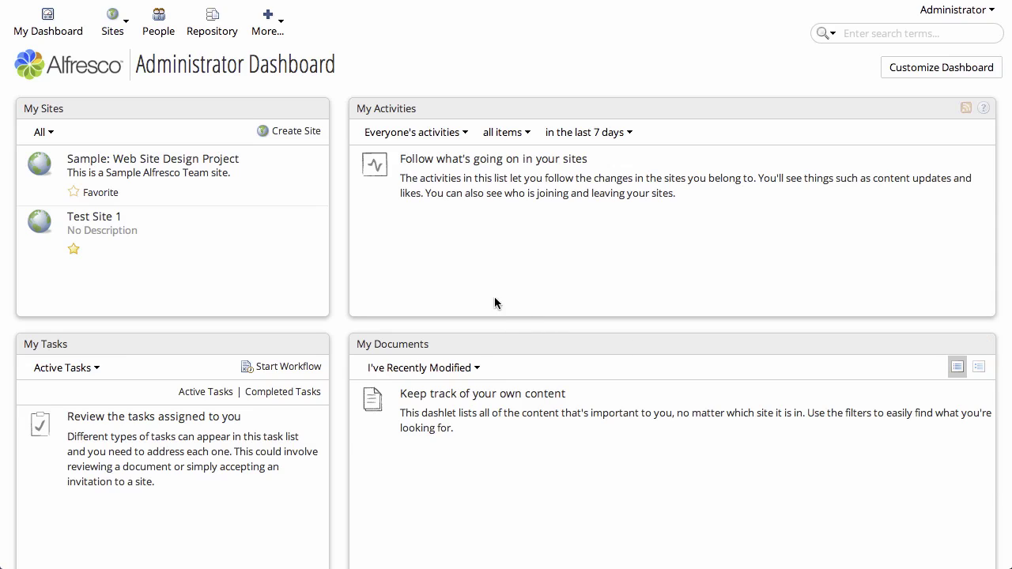
Browse all groups in the admin console and show EMAIL_CONTRIBUTORS' members.
click(272, 31)
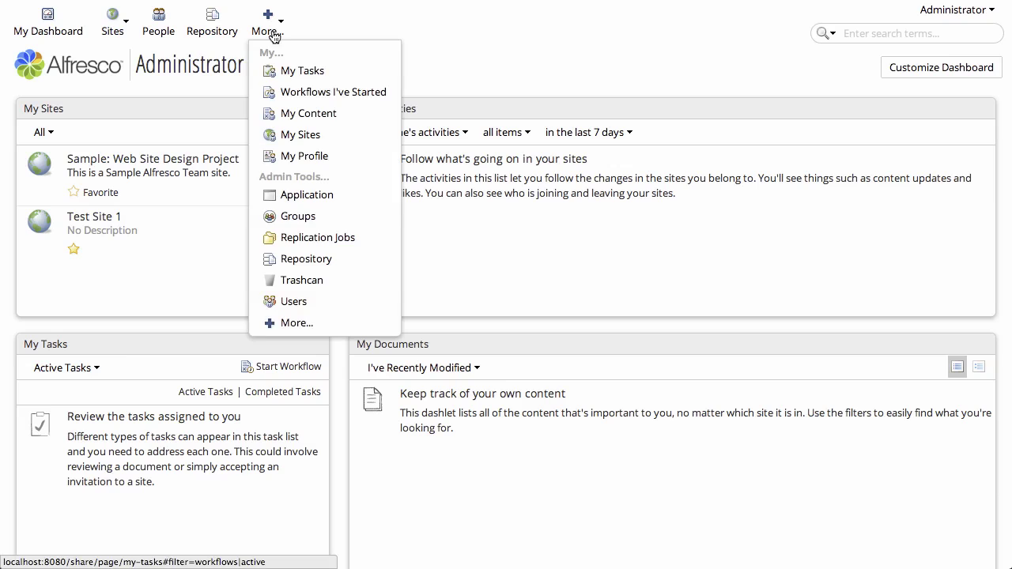
click(312, 216)
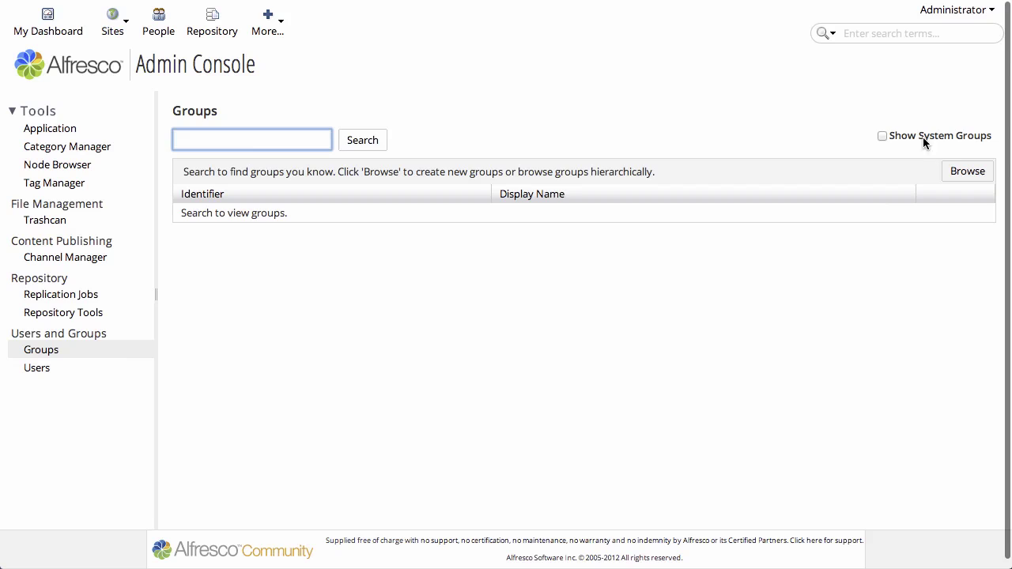
click(974, 173)
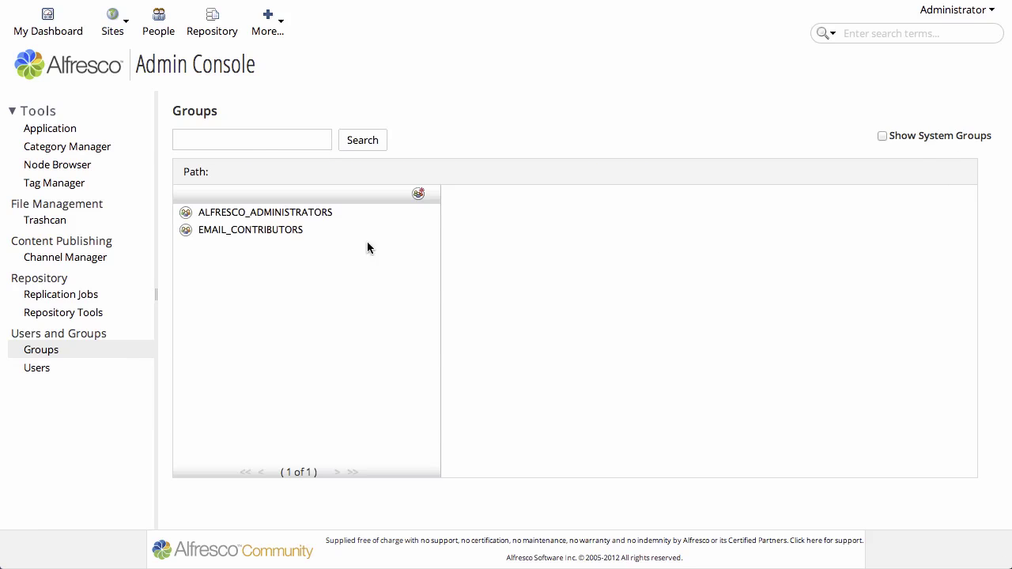
click(282, 230)
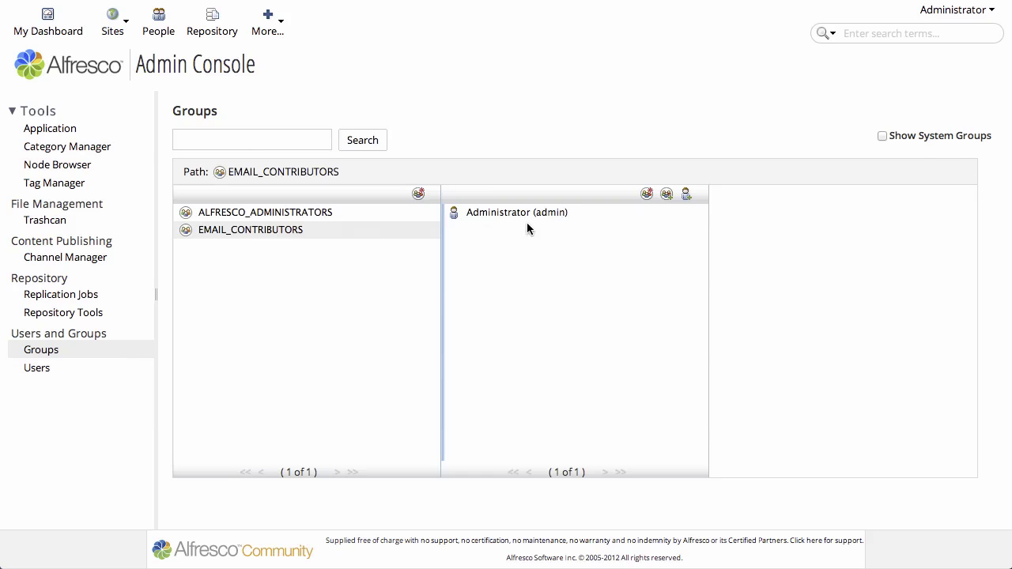
Search users for 'test' and add the first test user to EMAIL_CONTRIBUTORS.
click(687, 194)
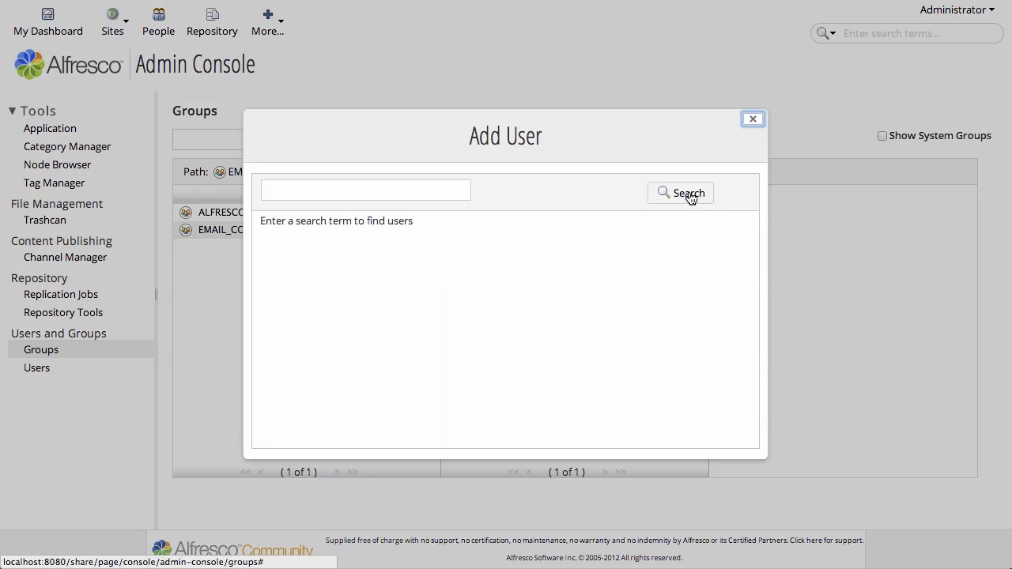
click(443, 190)
text(test)
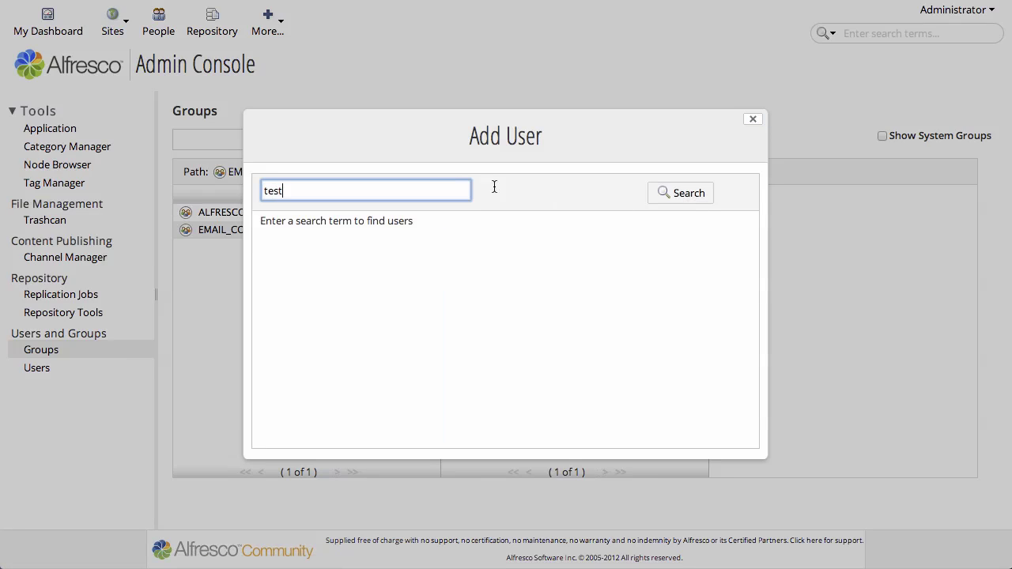
click(670, 195)
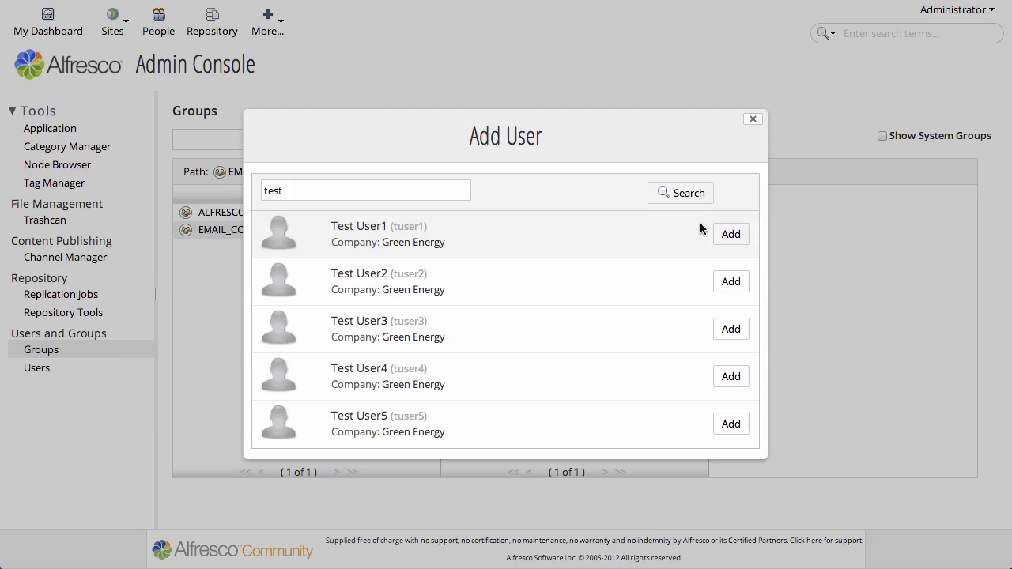
click(730, 236)
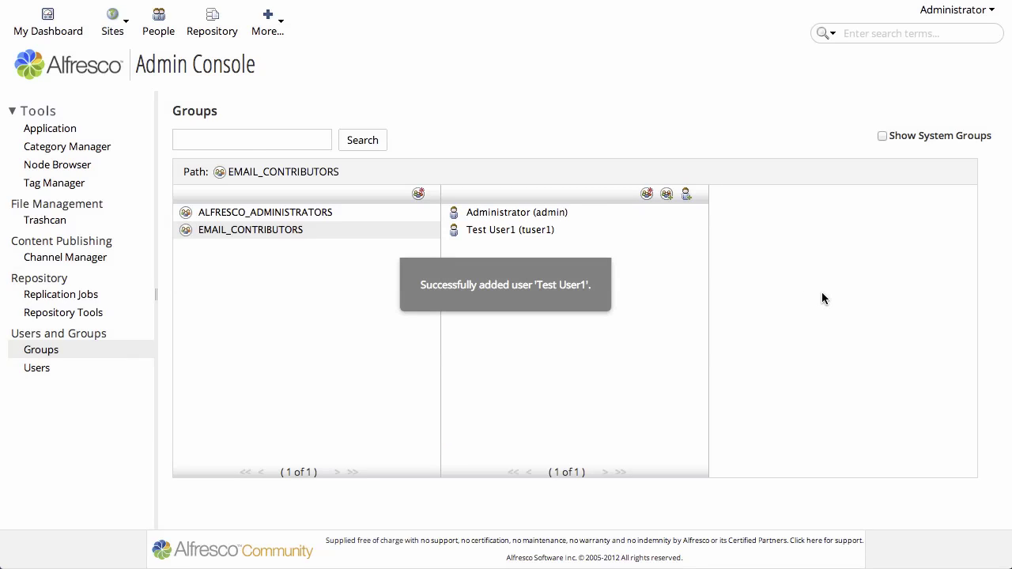
Go to Test Site 1 from the Sites menu and open its Document Library.
scroll(821, 294, down, 1)
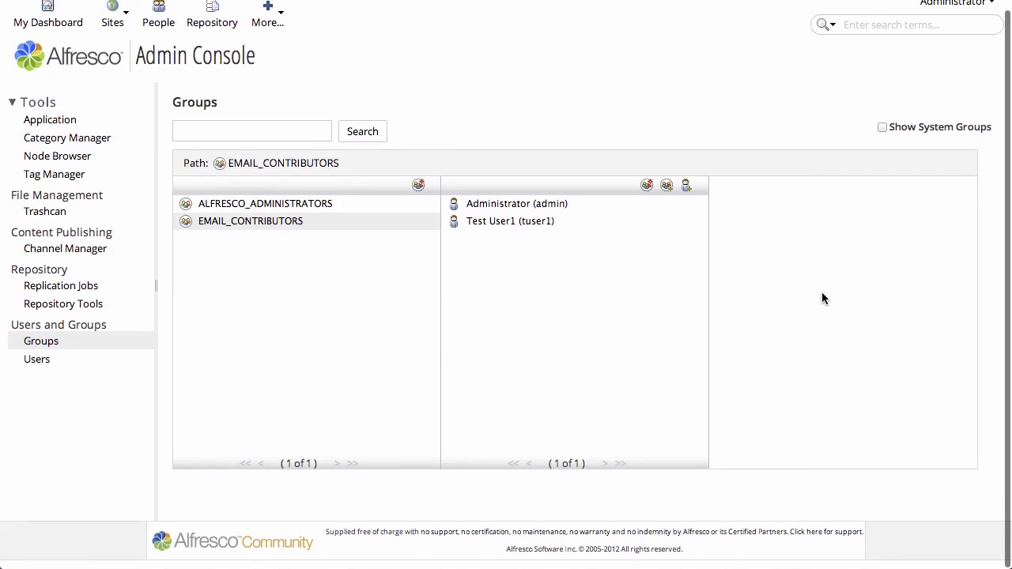
click(113, 22)
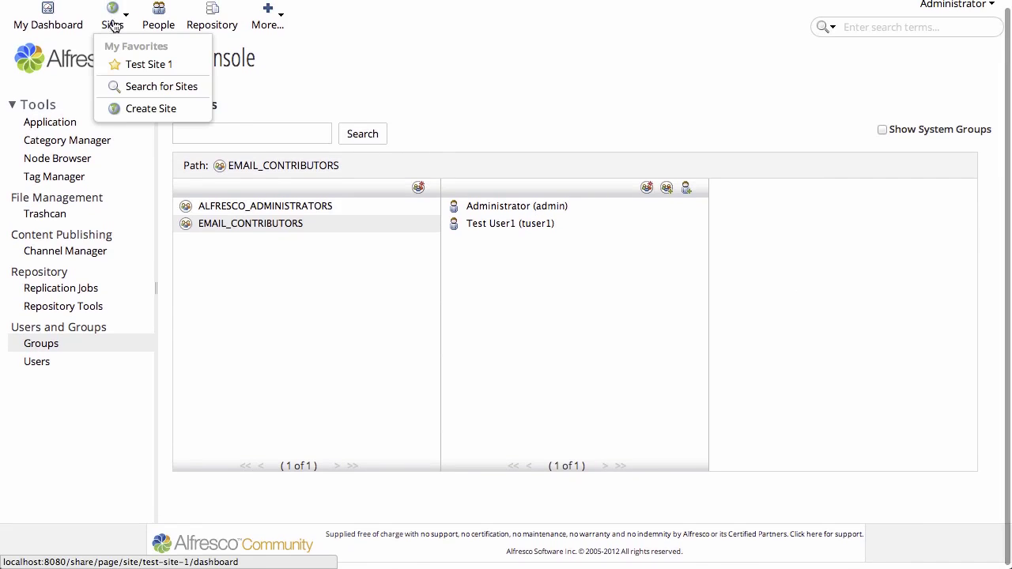
click(133, 68)
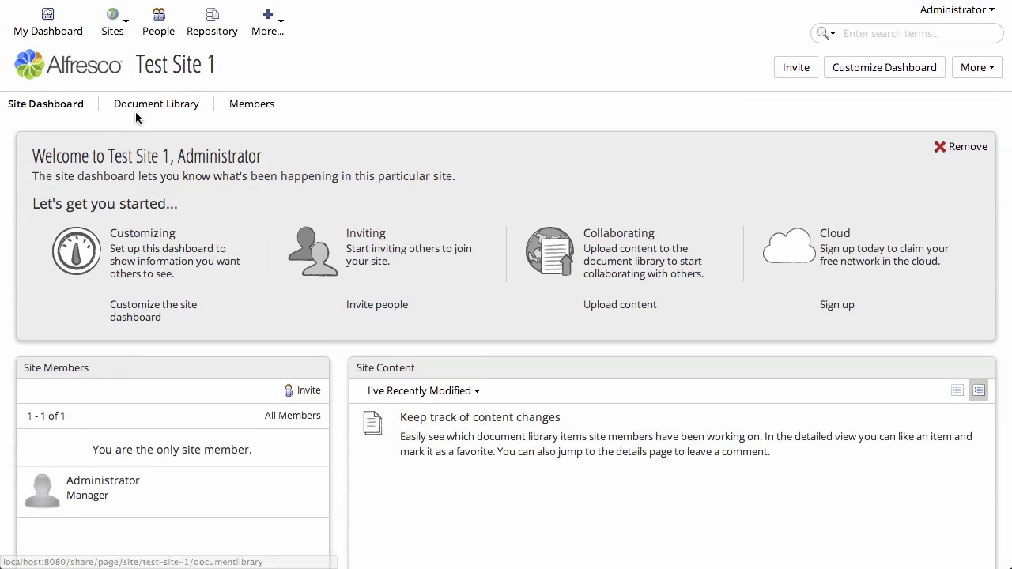
click(152, 108)
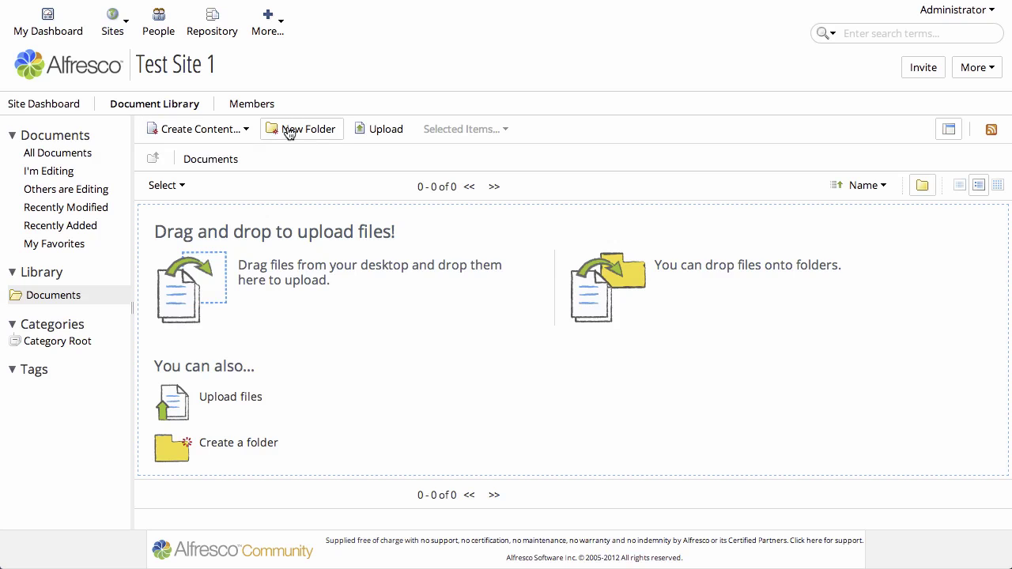
Create a new folder named 'Dropoff' and open it.
click(288, 131)
text(Dropoff)
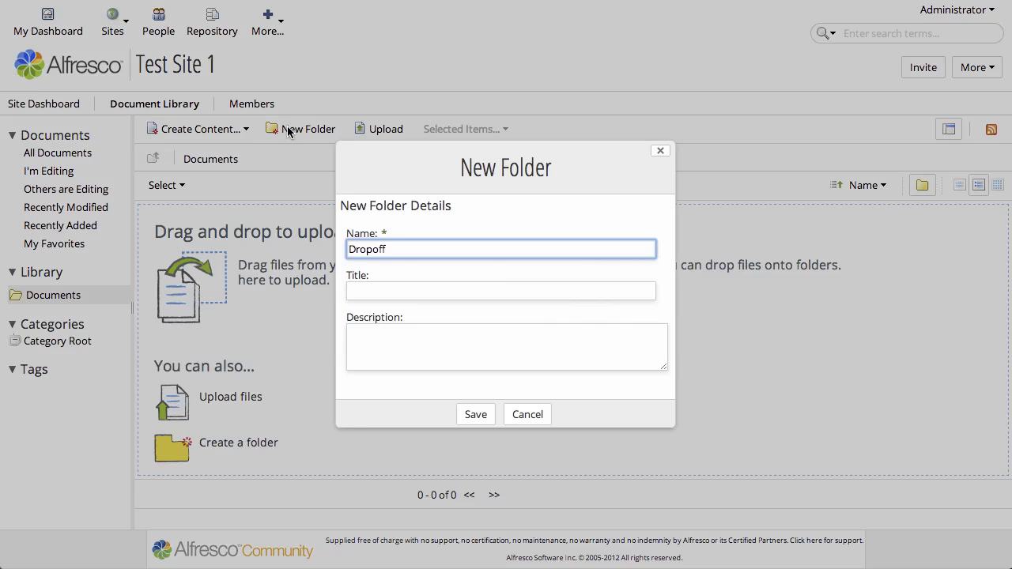
key(Return)
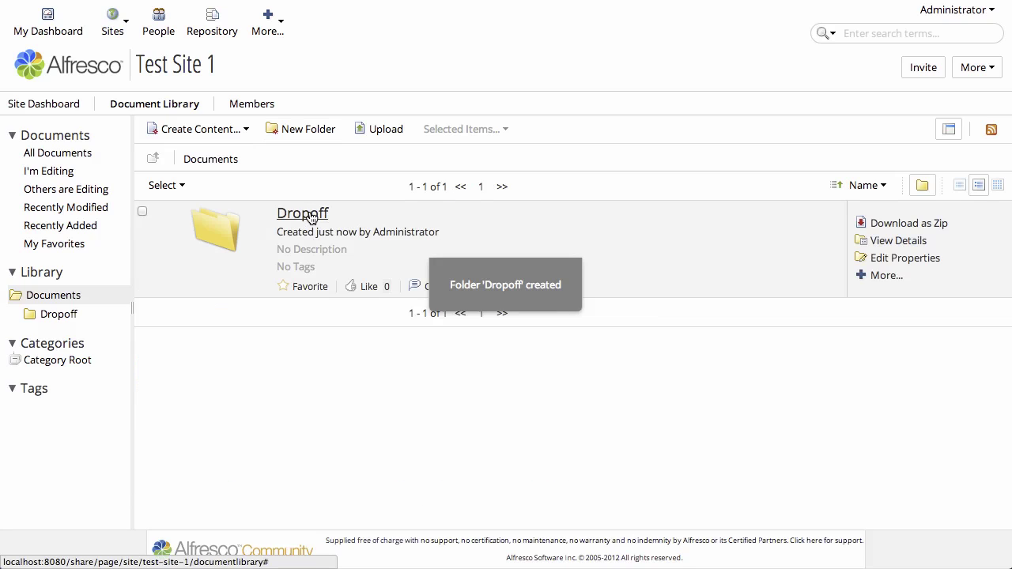
click(310, 217)
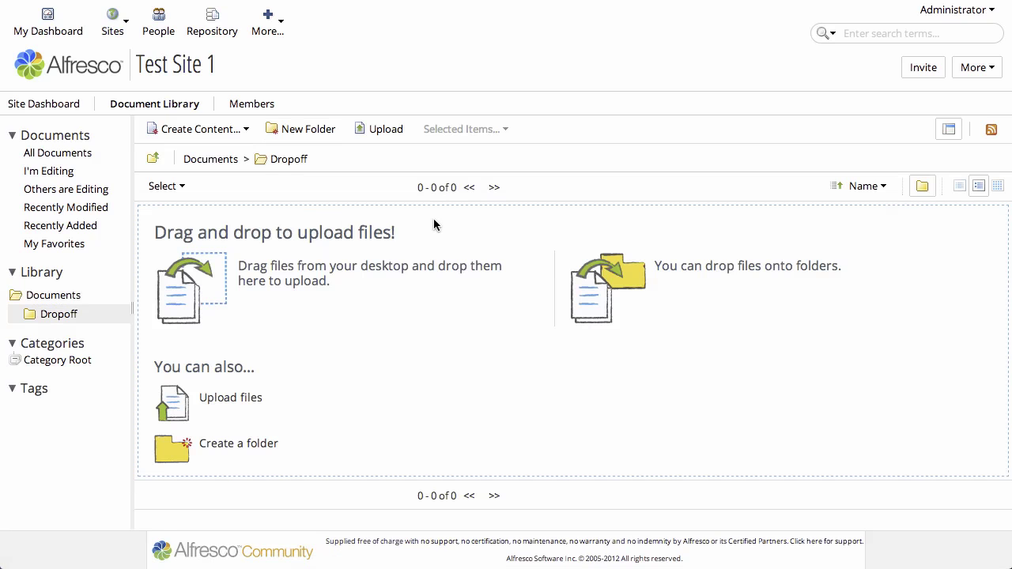
On Dropoff's details page, add the Aliasable (Email) aspect via Manage Aspects and apply it.
click(293, 160)
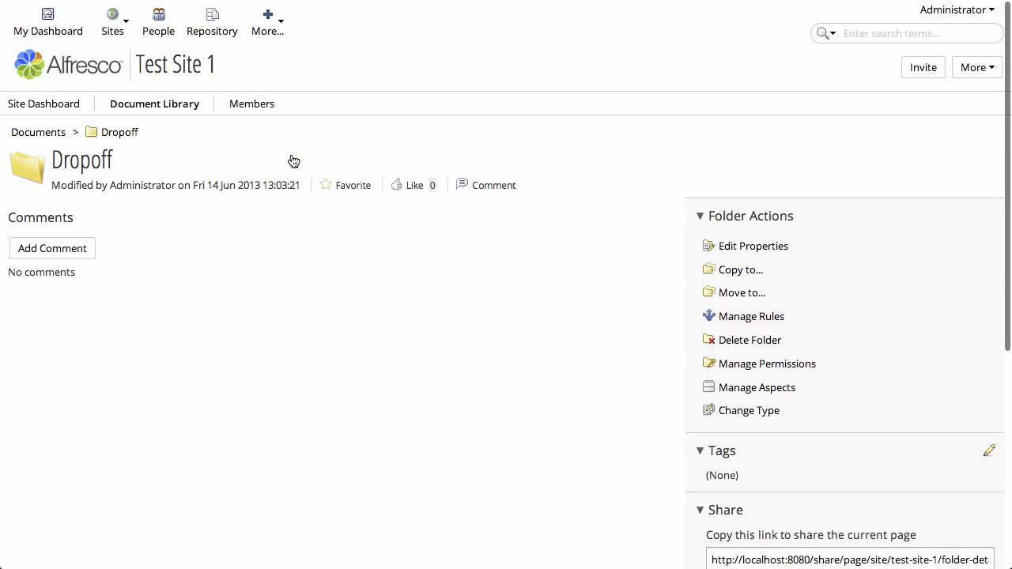
click(740, 389)
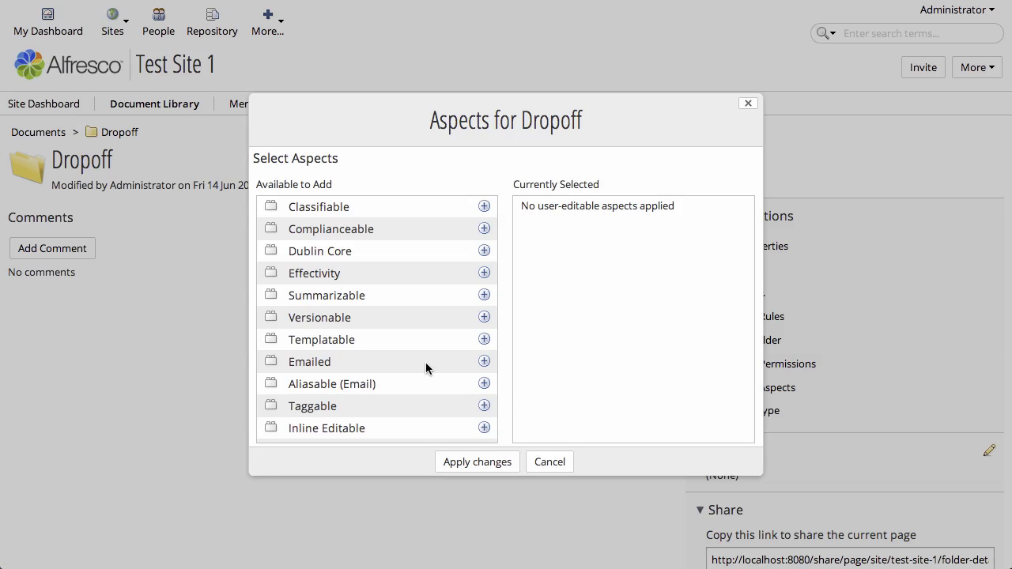
click(484, 383)
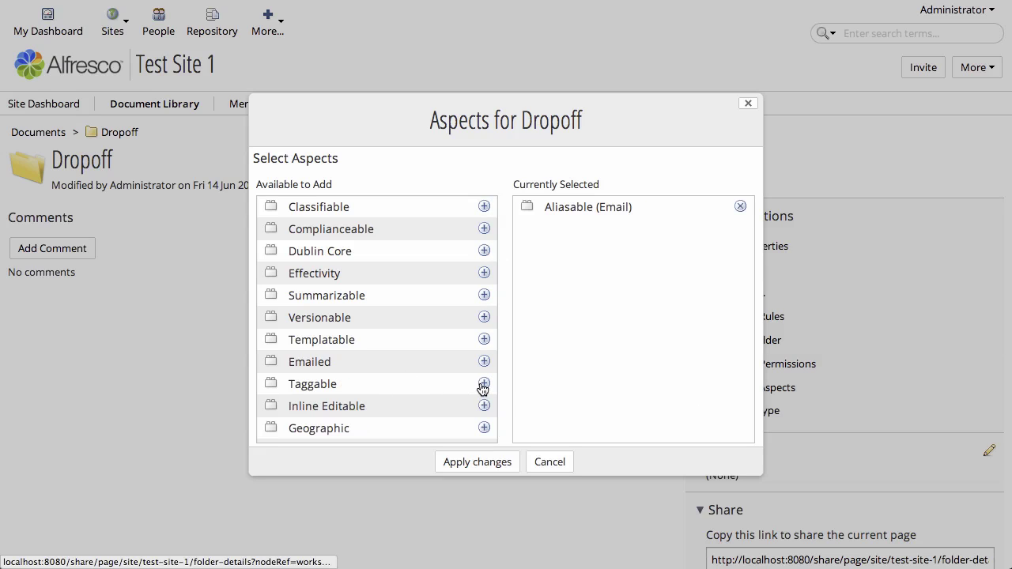
click(493, 465)
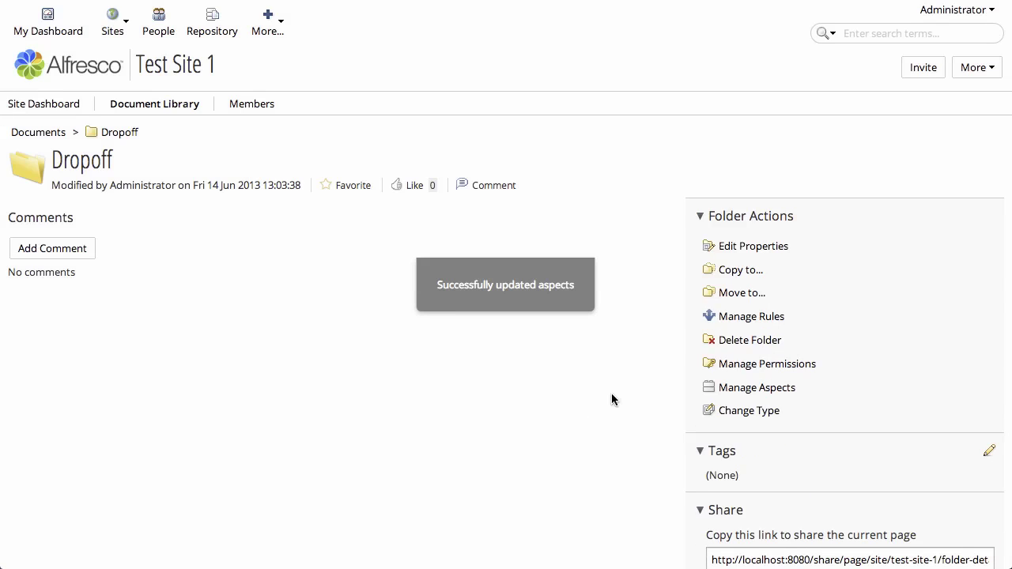
Set the Dropoff folder's Alias property to 'dropoff' and save the properties.
click(771, 248)
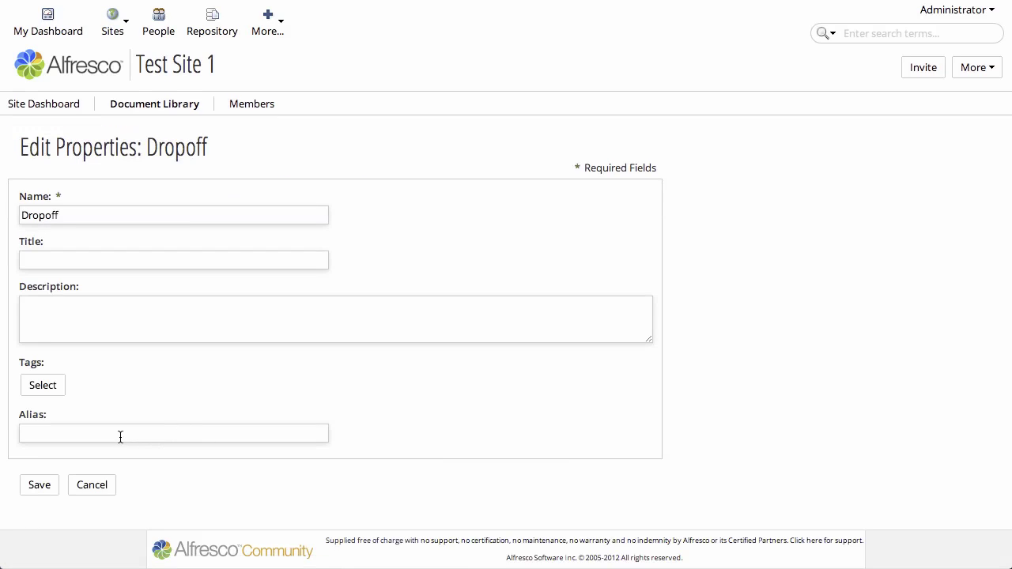
click(120, 436)
text(dropoff)
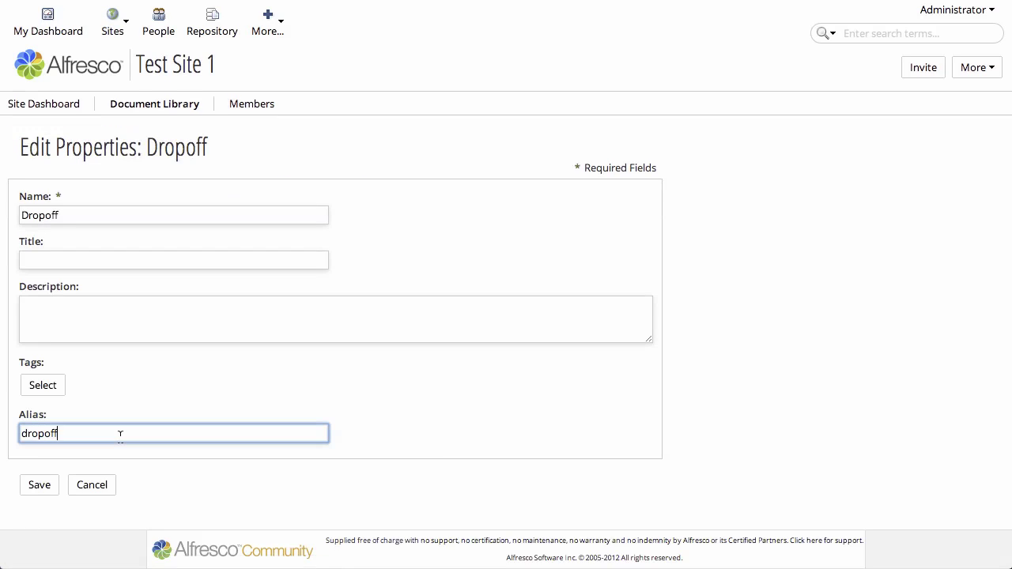
click(40, 485)
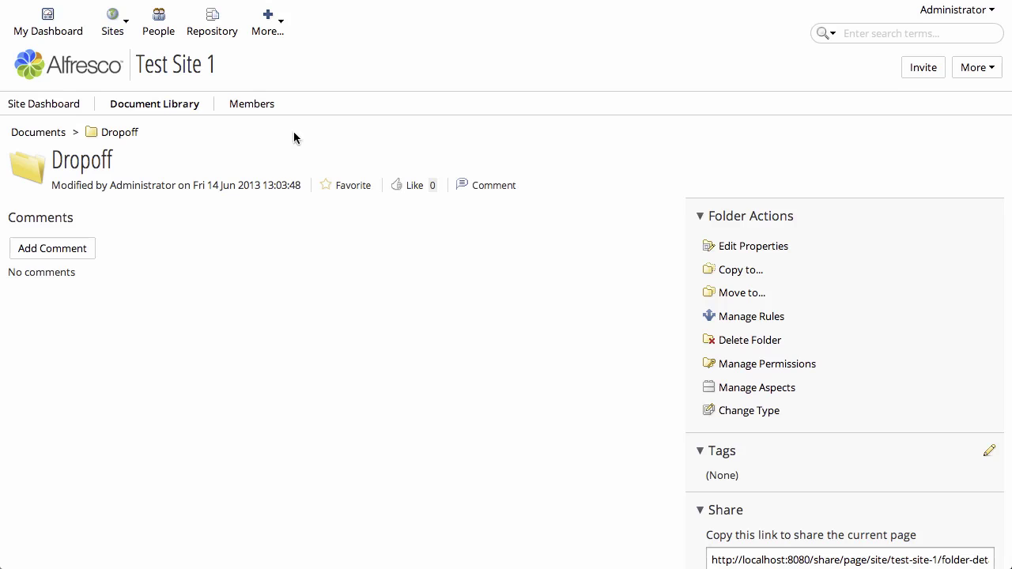
Open Test Site 1's Members page to see Administrator and Test User1 as Managers.
click(261, 110)
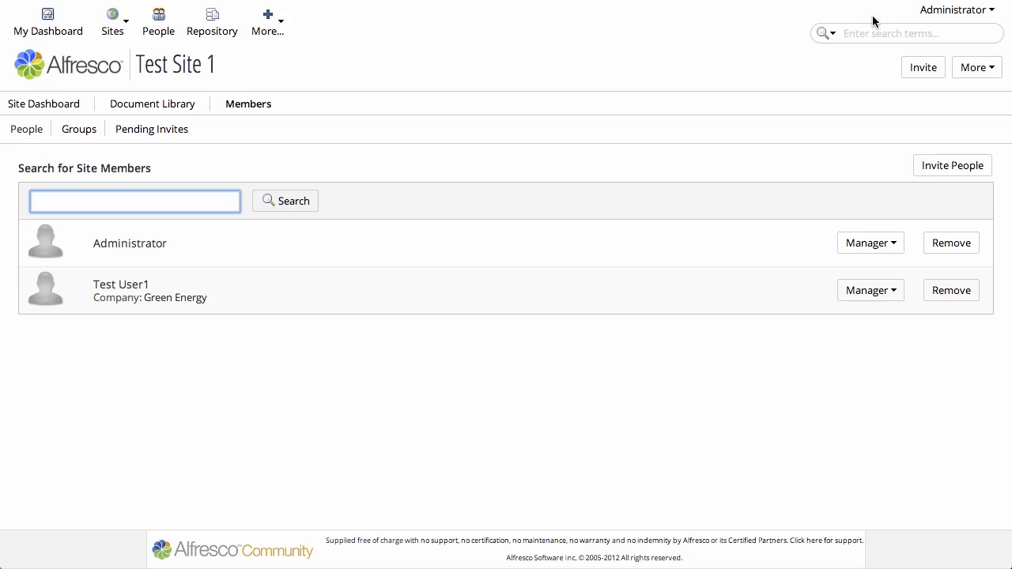
Switch to Thunderbird and start a new message addressed to the dropoff alias.
key(super+Tab)
key(super+Tab)
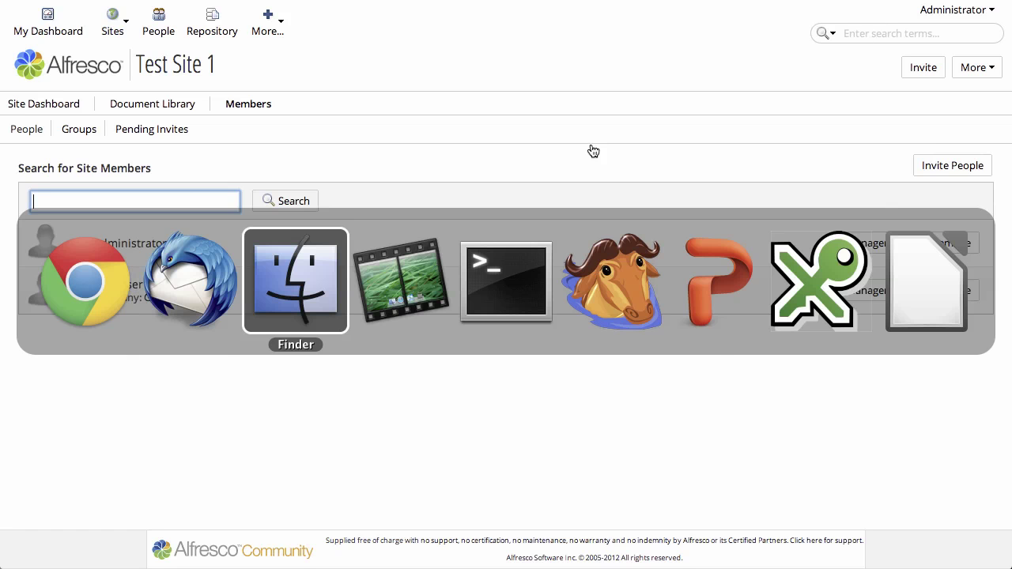
key(super+shift+Tab)
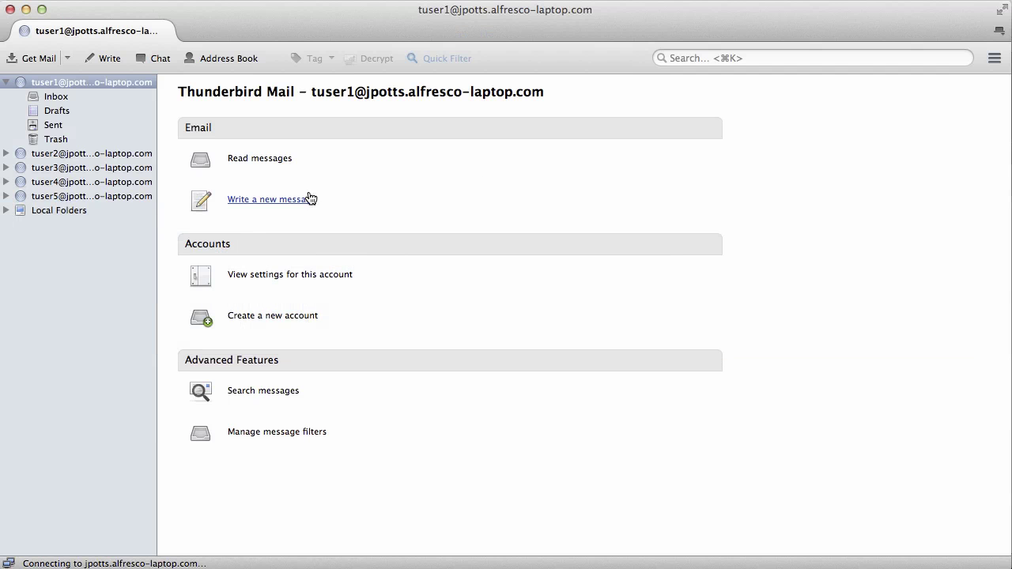
click(272, 200)
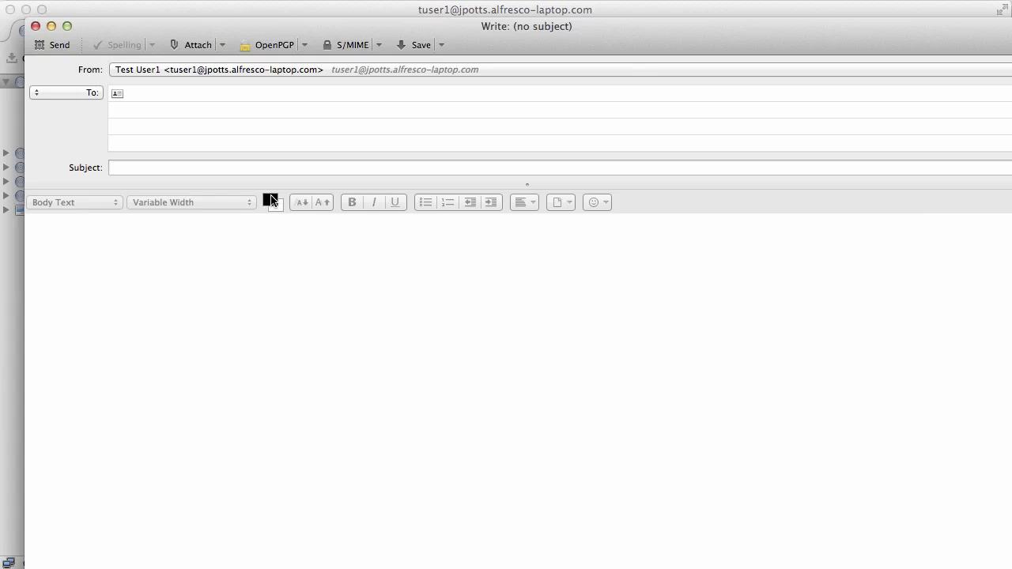
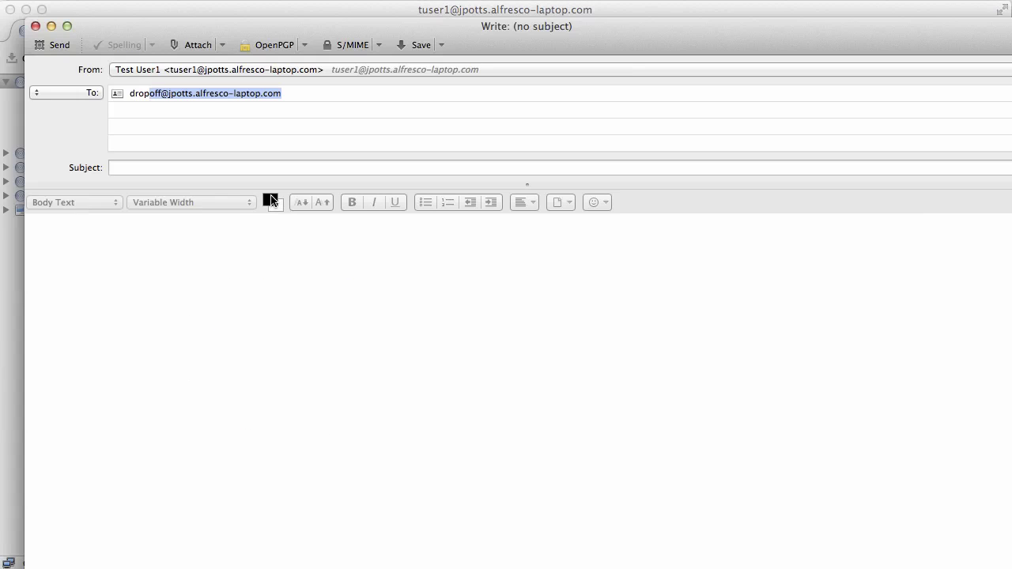
key(Tab)
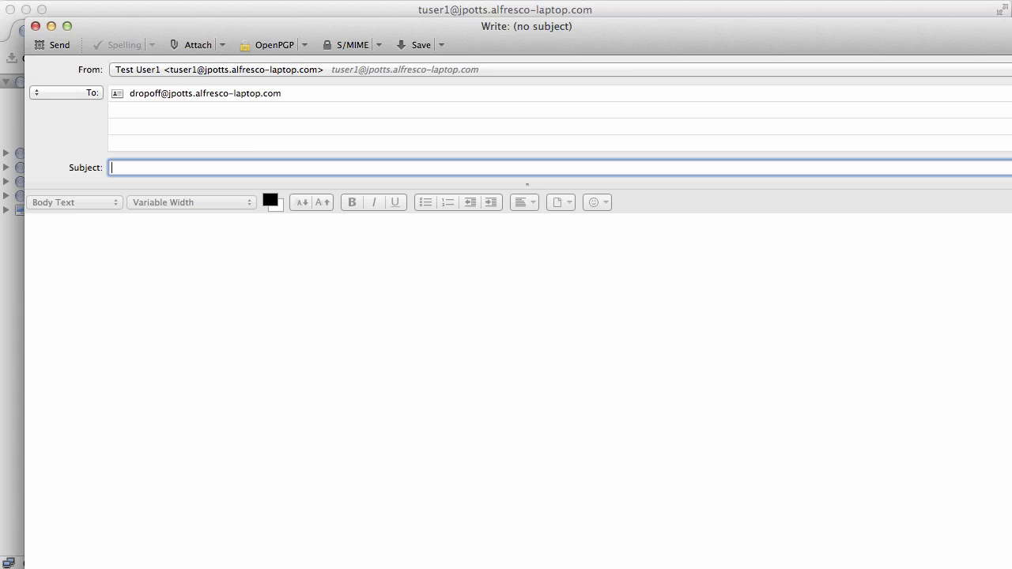
Enter subject 'Here is a nice picture' and a body asking to file the photo for Portland.
text(Here is a )
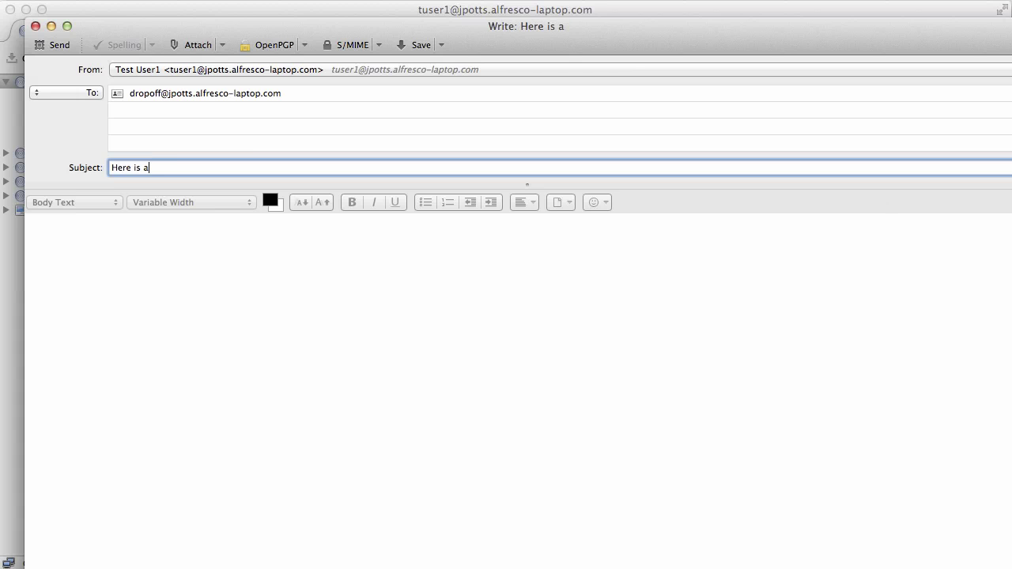
text(nice picture)
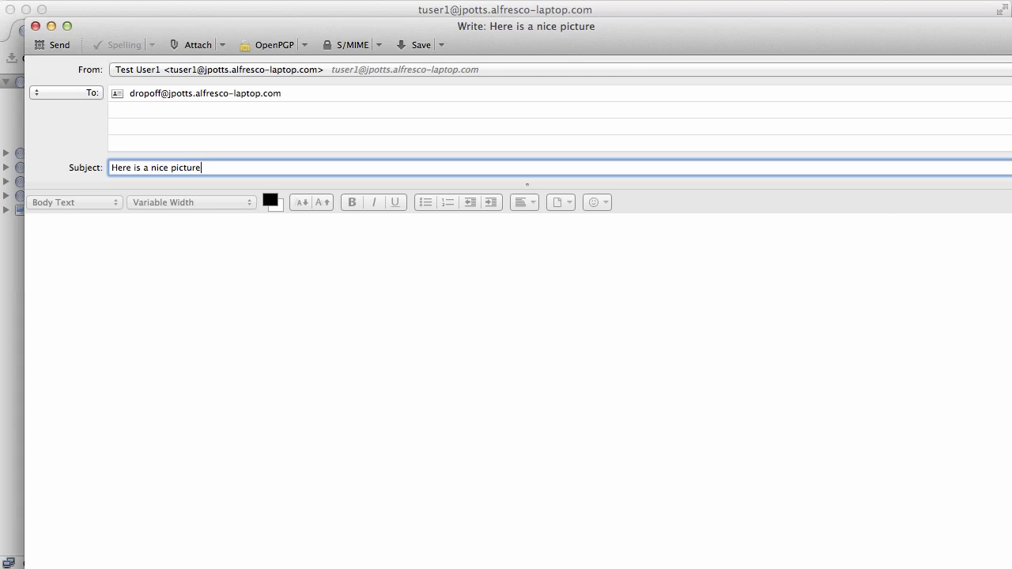
key(Tab)
text(Ple)
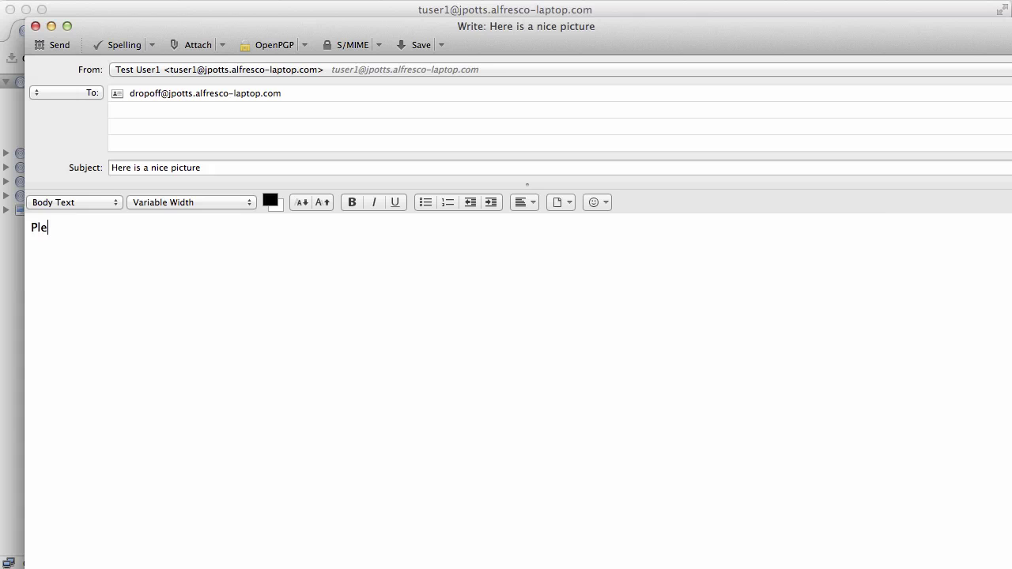
text(ase file this pictur)
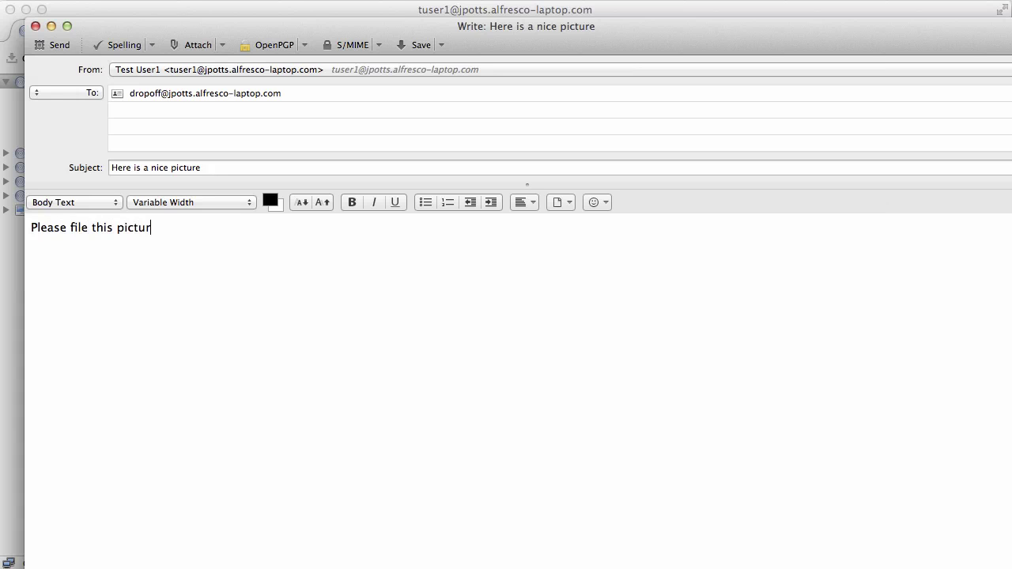
text(e into our photo contest )
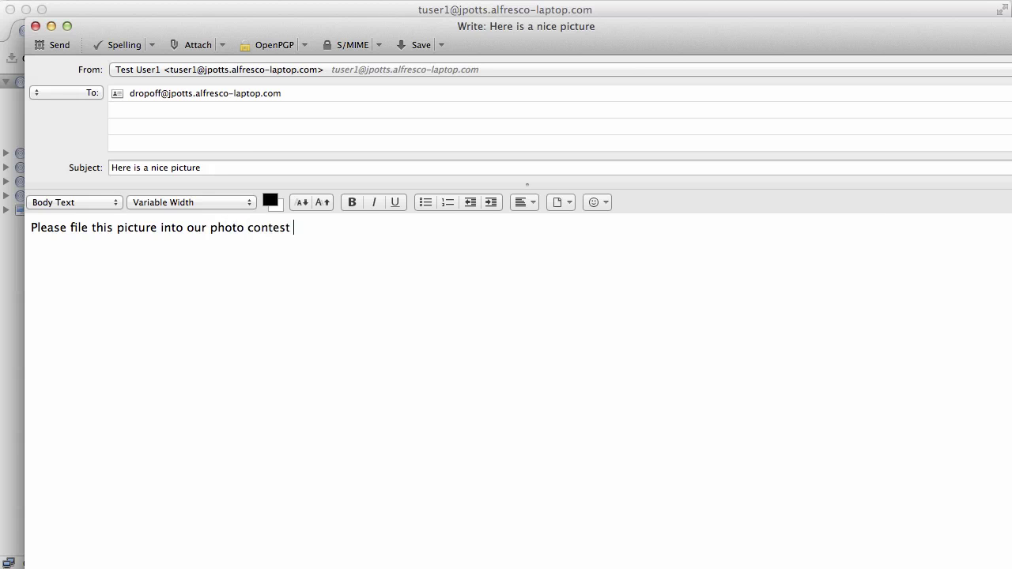
text(folder for Portland.  )
text(Thanks)
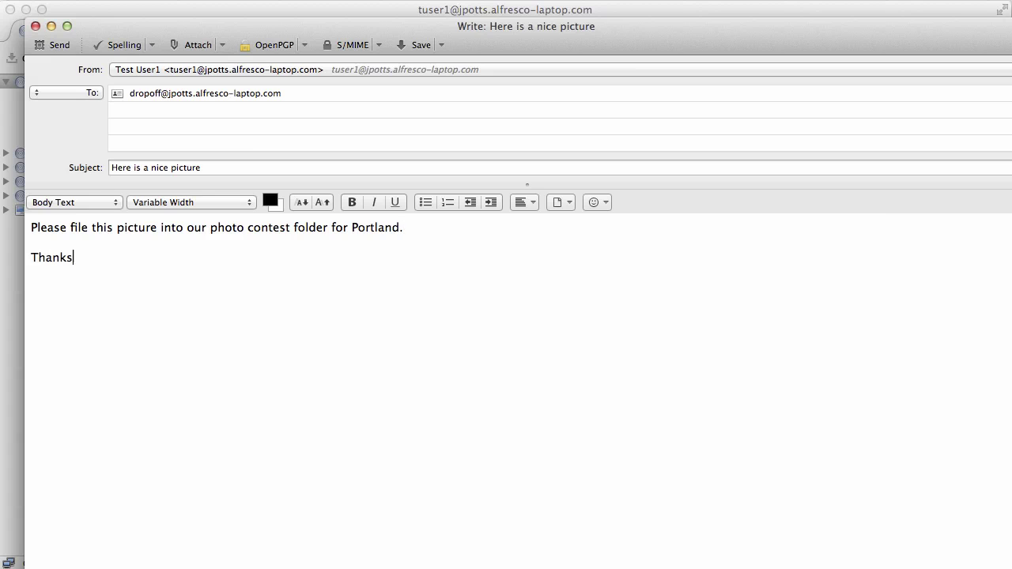
text(,  Test User1)
Attach riverfront.jpg from the Portland folder and send the message to the dropoff alias.
click(196, 44)
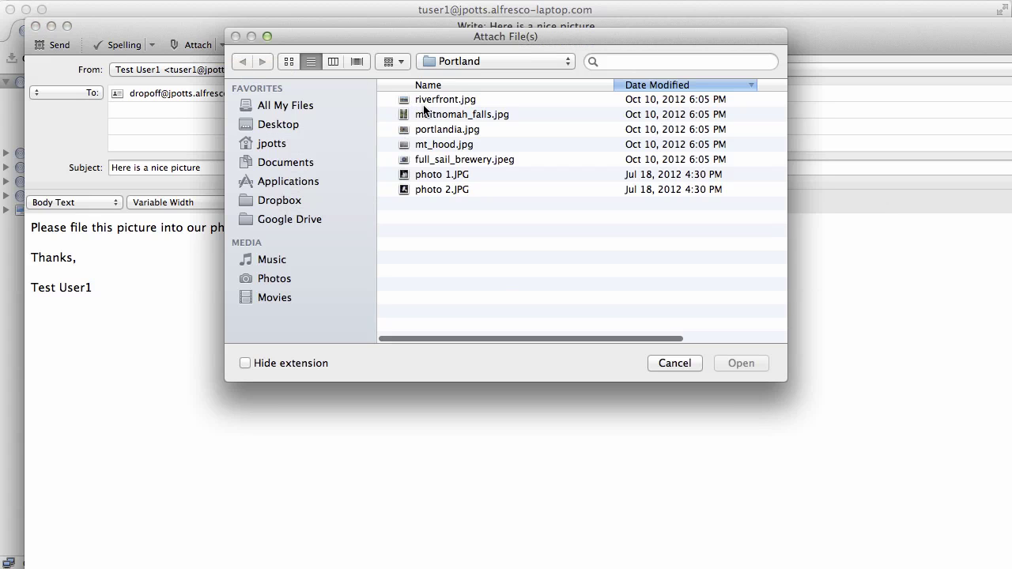
double_click(450, 100)
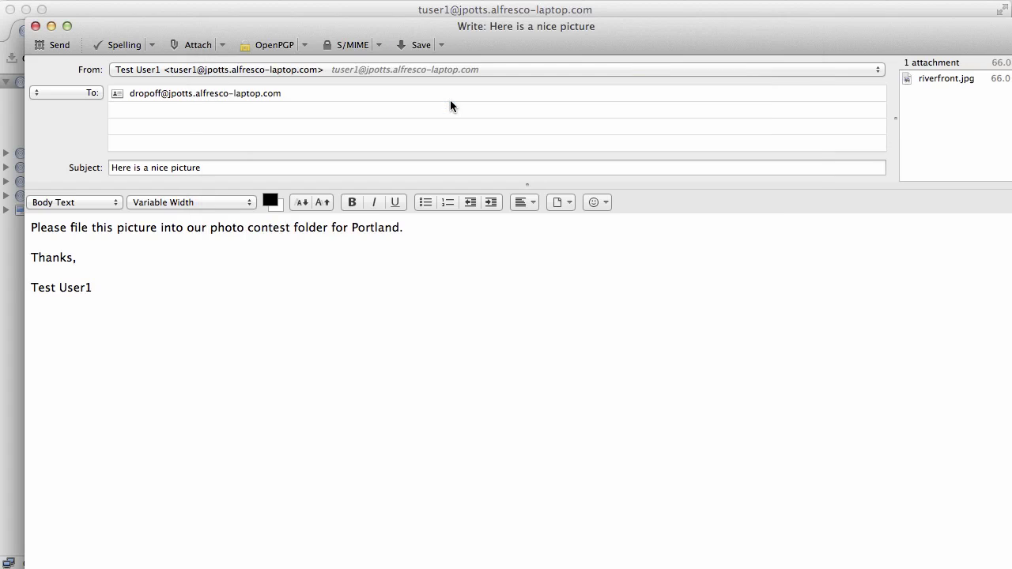
click(57, 47)
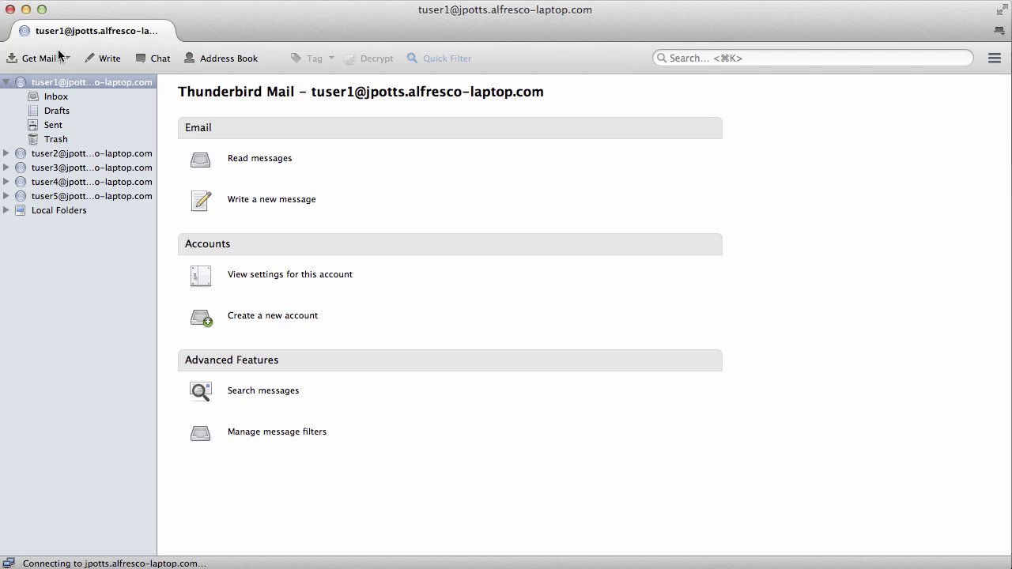
key(super+Tab)
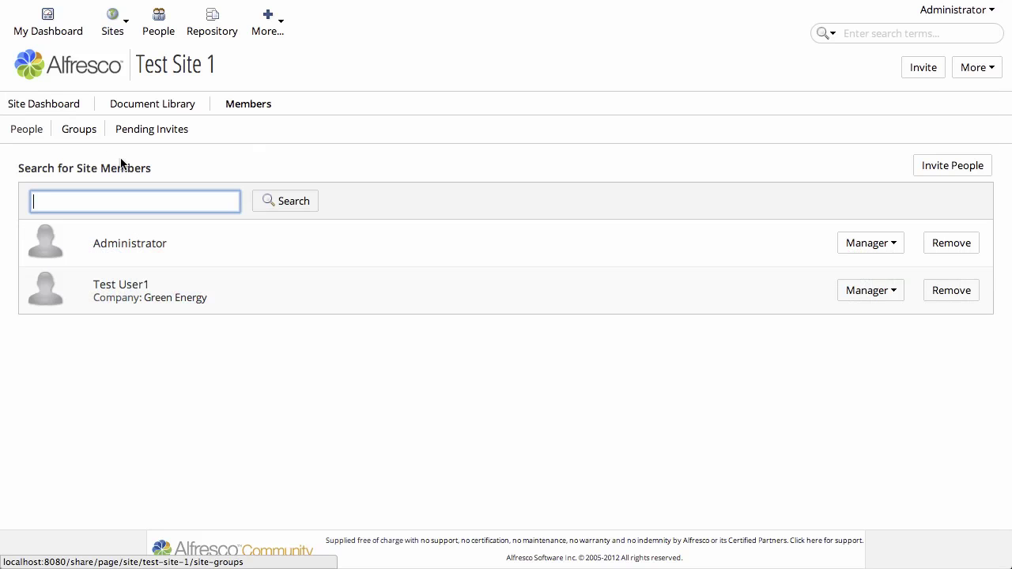
Open the Dropoff folder from the Document Library, preview riverfront.jpg, and return to the folder listing.
click(163, 108)
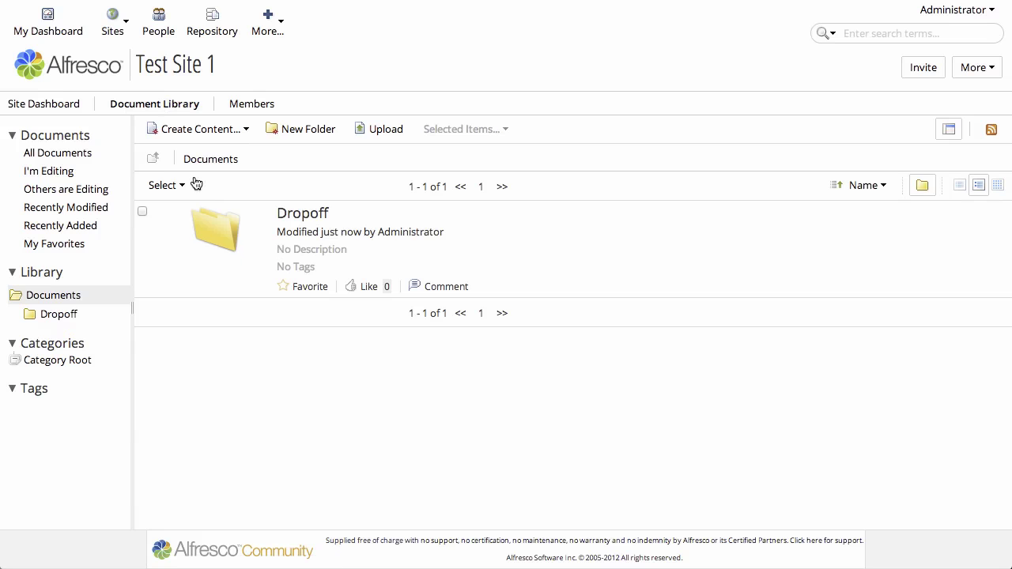
click(297, 215)
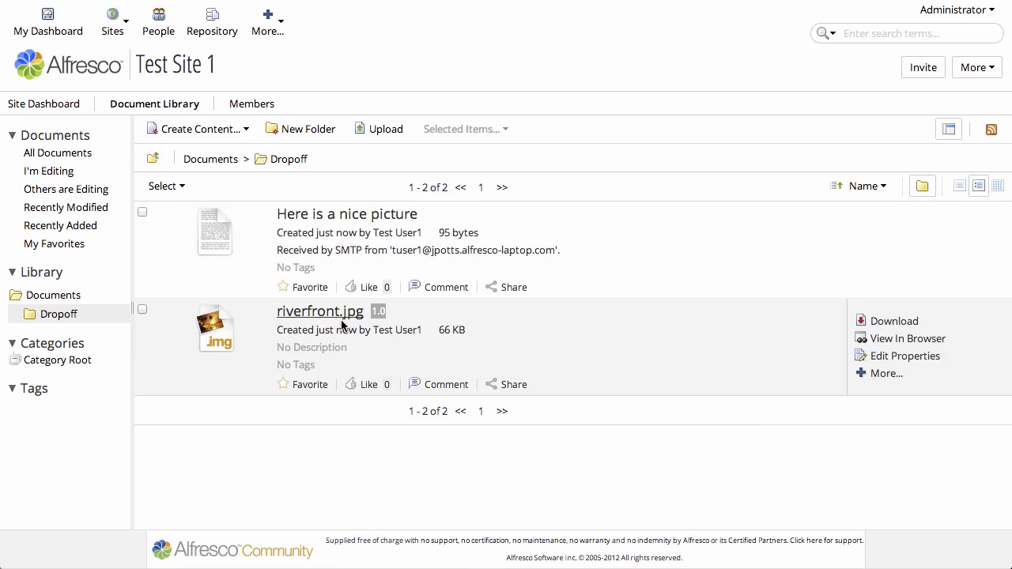
click(331, 315)
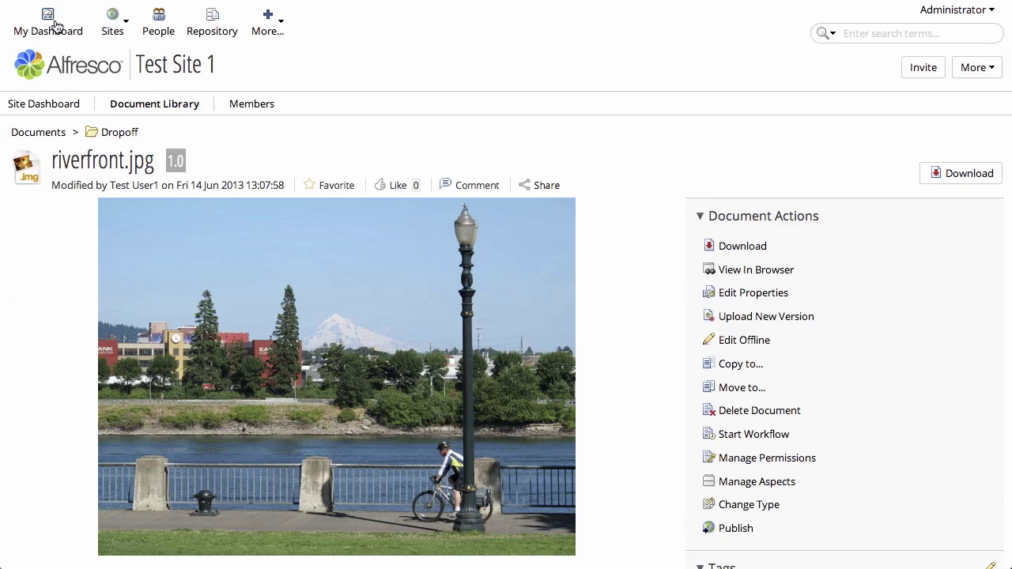
click(119, 132)
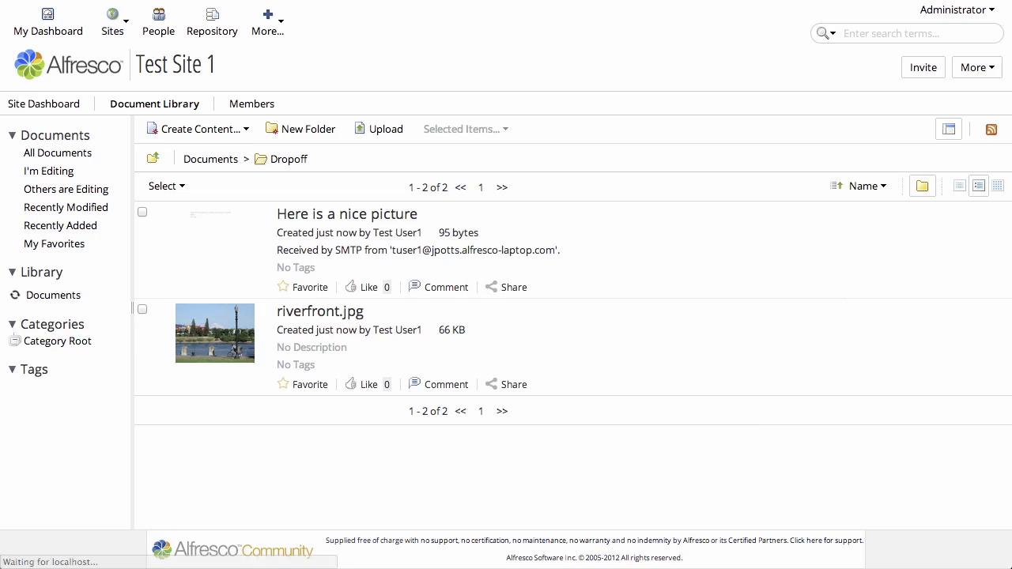
Open the 'Here is a nice picture' email document, enlarge its preview, and scroll to its Properties.
click(304, 216)
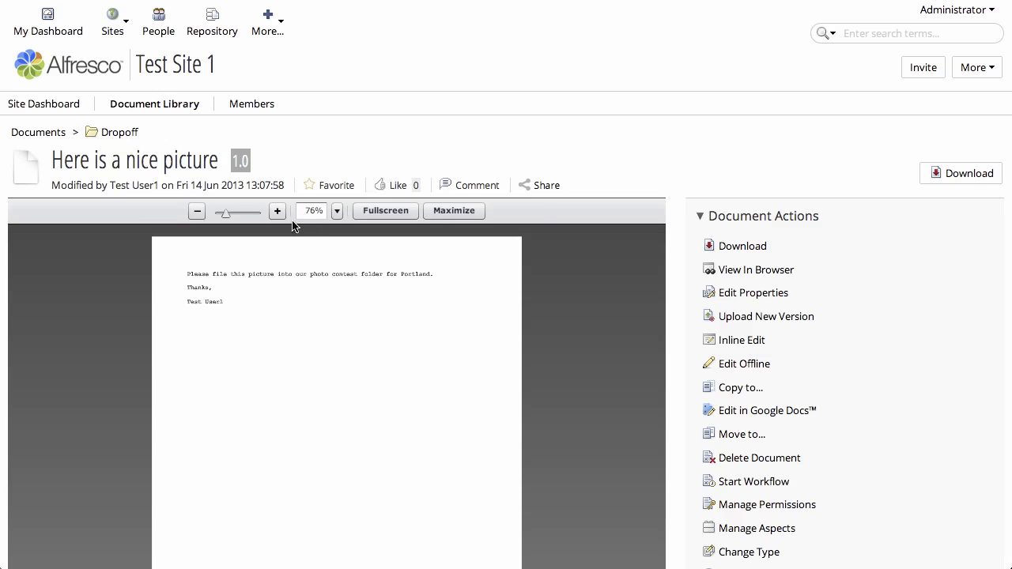
click(278, 211)
click(278, 211)
click(277, 211)
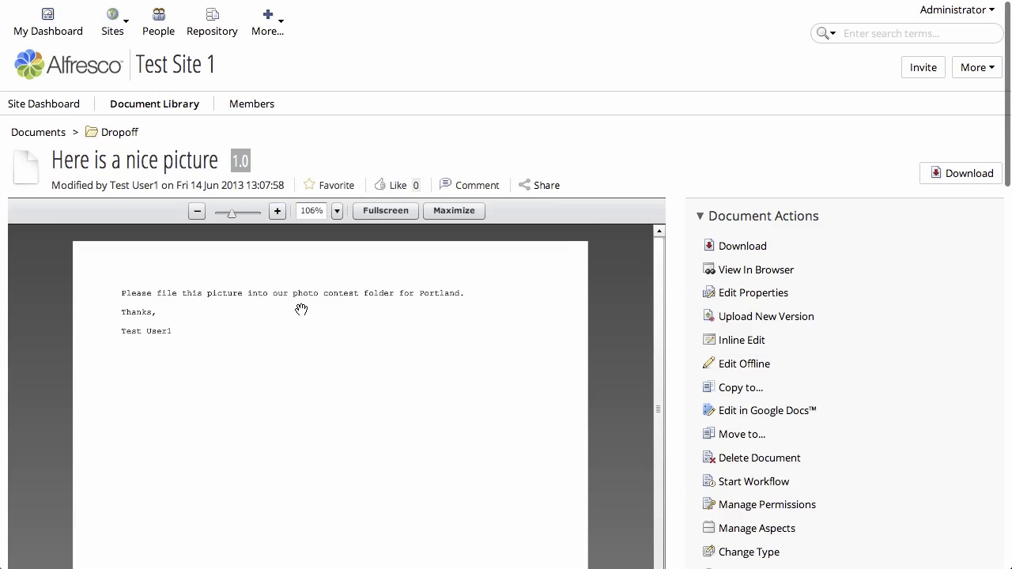
scroll(808, 399, down, 4)
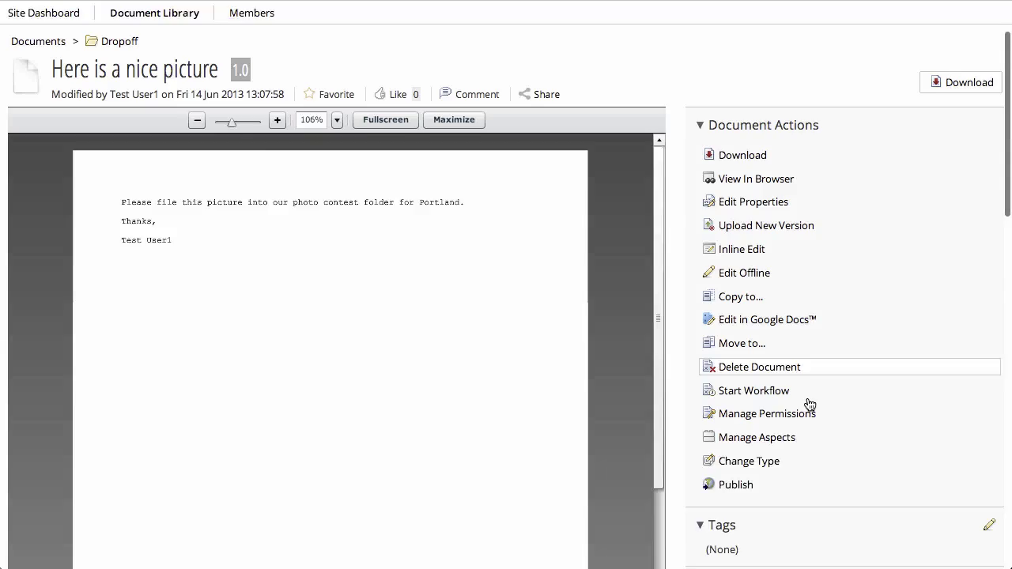
scroll(809, 401, down, 5)
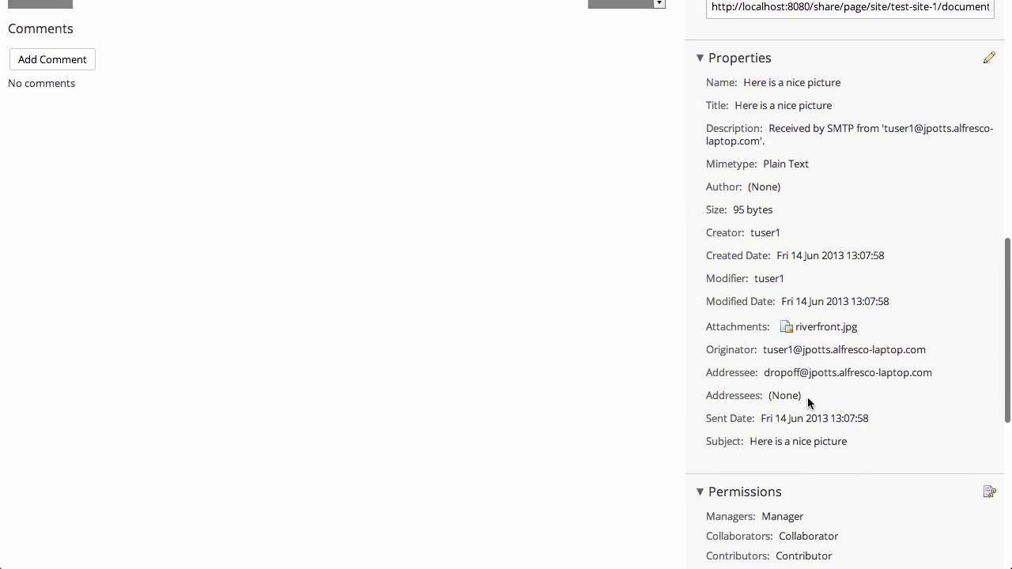